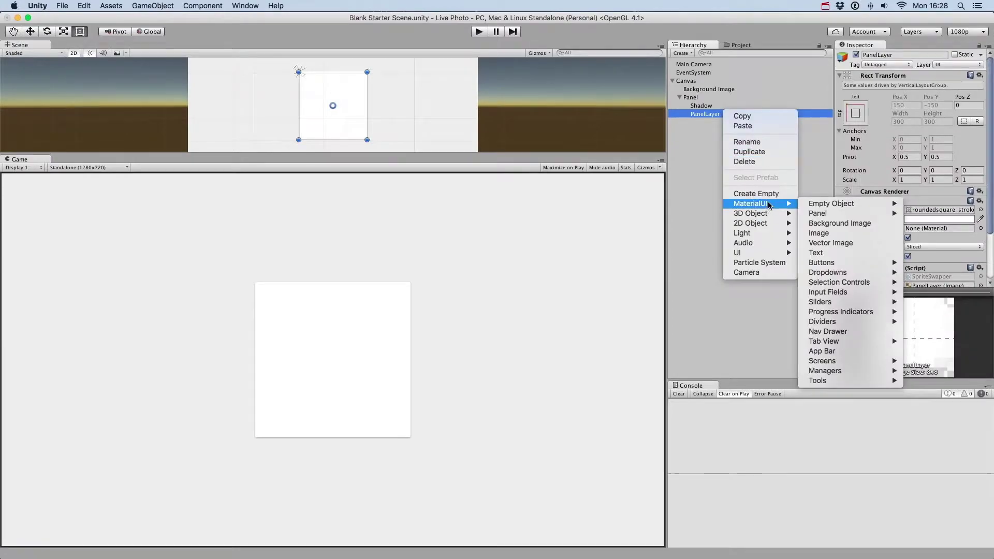
Add a flat MaterialUI dropdown under PanelLayer and set its Pos Y to 90.
mouse_move(856, 274)
left_click(931, 274)
left_click(938, 105)
type("90")
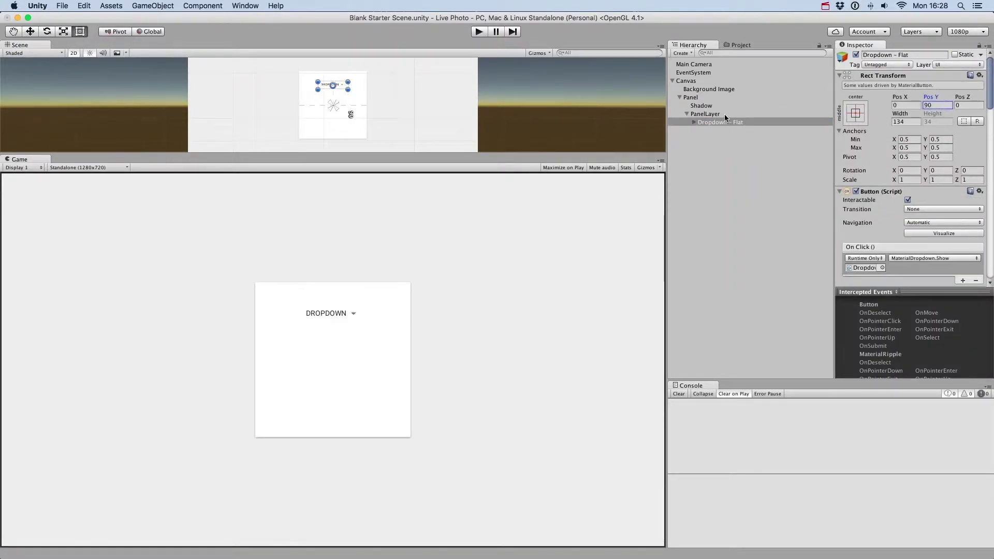
Add a raised MaterialUI dropdown under PanelLayer with its Pos Y set to 30.
right_click(725, 114)
mouse_move(753, 207)
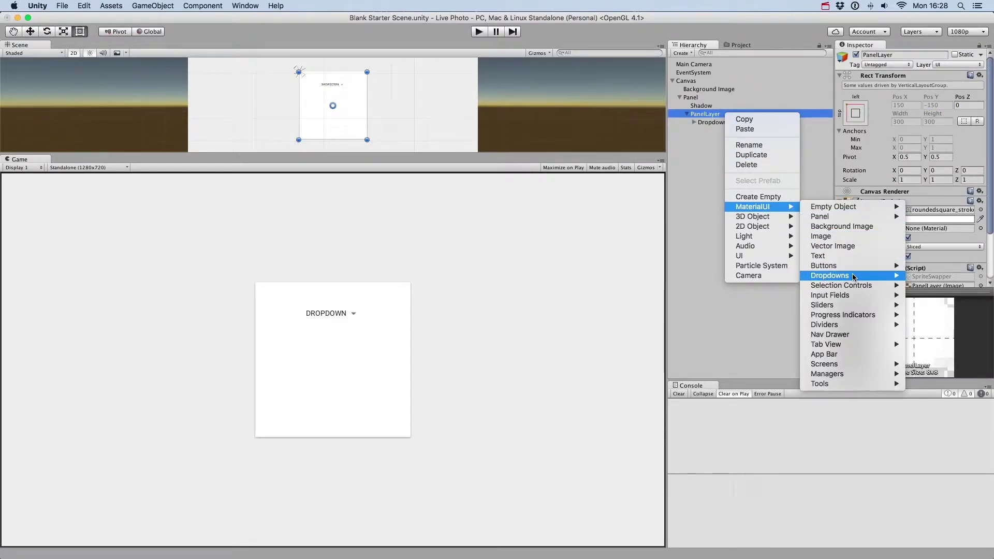
mouse_move(849, 275)
left_click(945, 285)
Add an icon button MaterialUI dropdown under PanelLayer with its Pos Y set to -40.
left_click(733, 114)
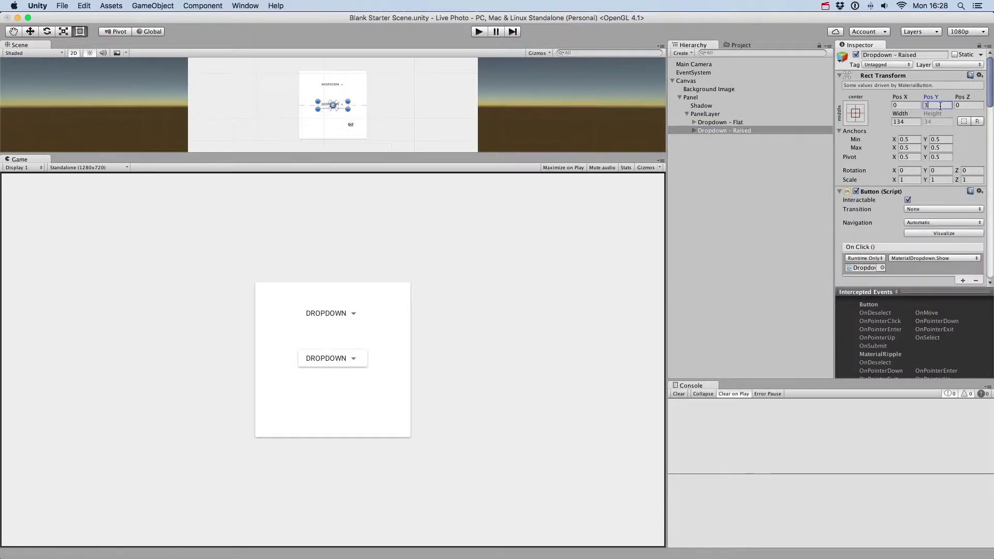
right_click(733, 114)
mouse_move(761, 205)
mouse_move(848, 275)
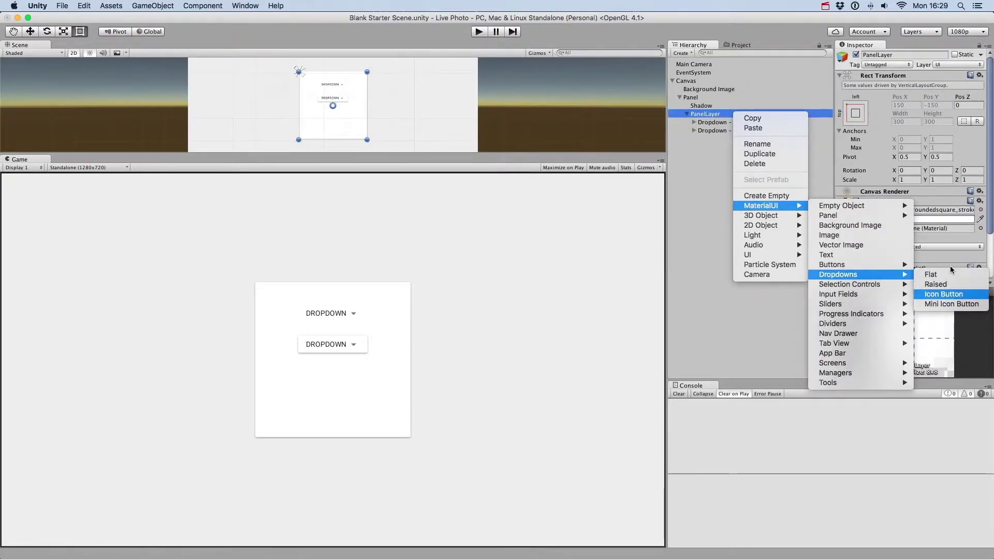
left_click(947, 293)
Add a mini icon button MaterialUI dropdown under PanelLayer and set its Pos Y to -100.
left_click(714, 114)
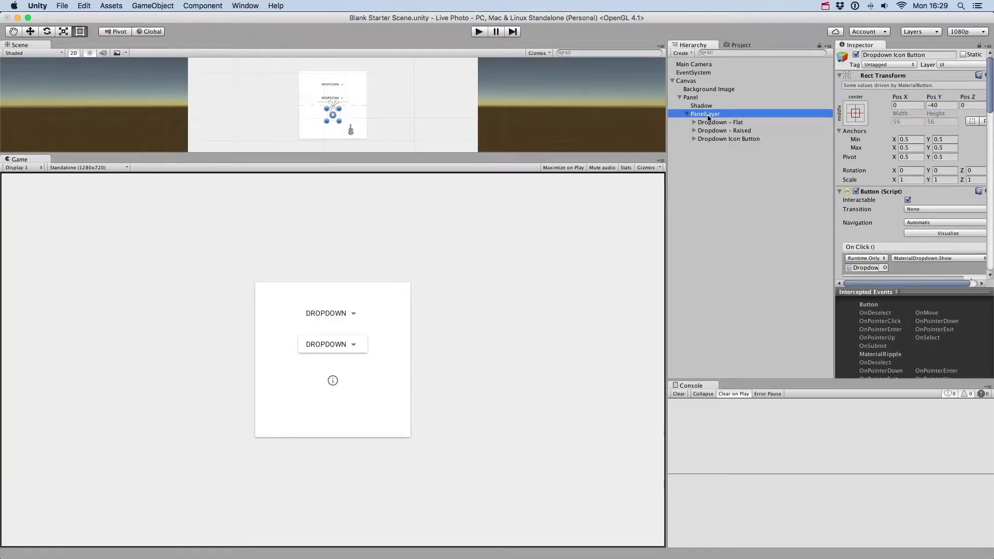
right_click(713, 114)
mouse_move(755, 207)
mouse_move(828, 275)
left_click(932, 305)
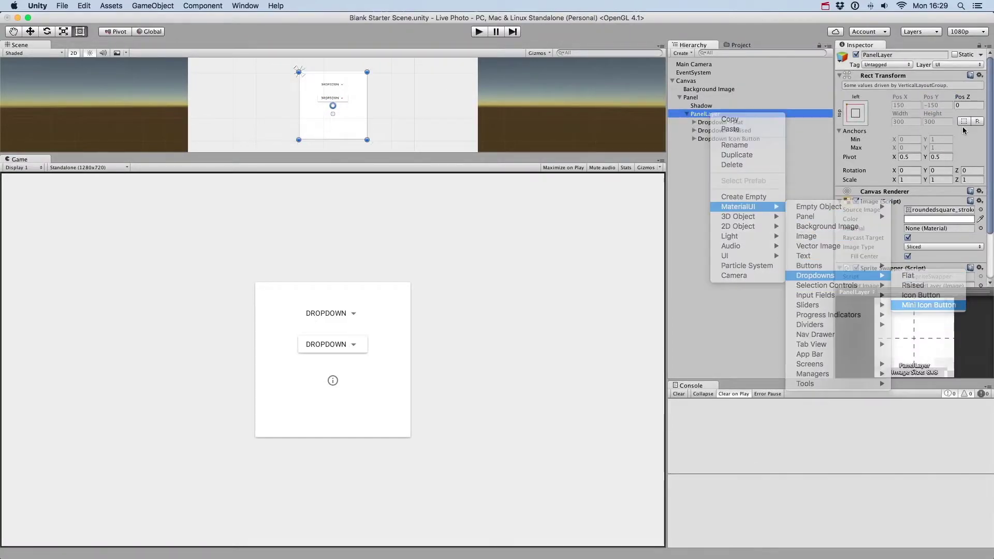
left_click(941, 105)
type("-100")
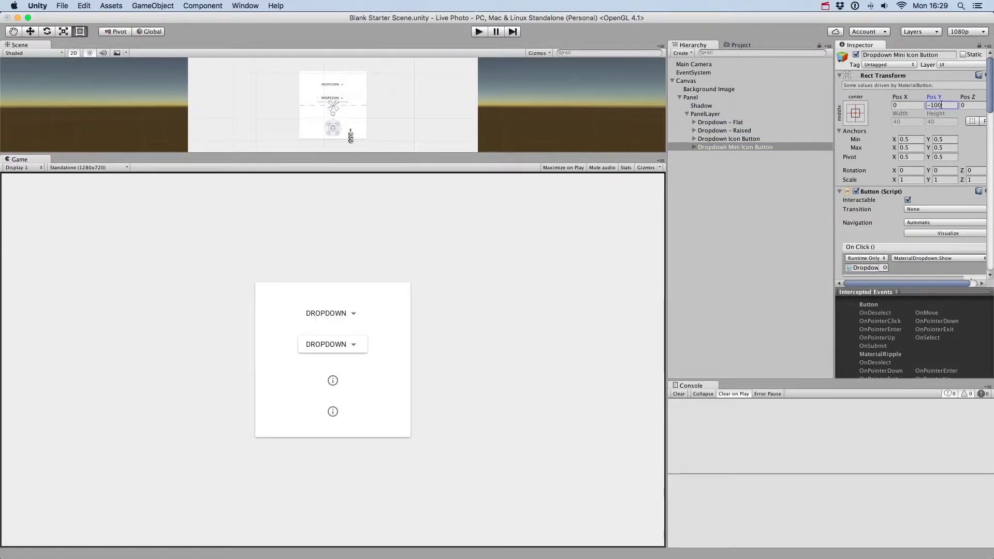
Run the scene and choose Item 2 in the flat dropdown and Item 3 in the raised dropdown.
left_click(477, 34)
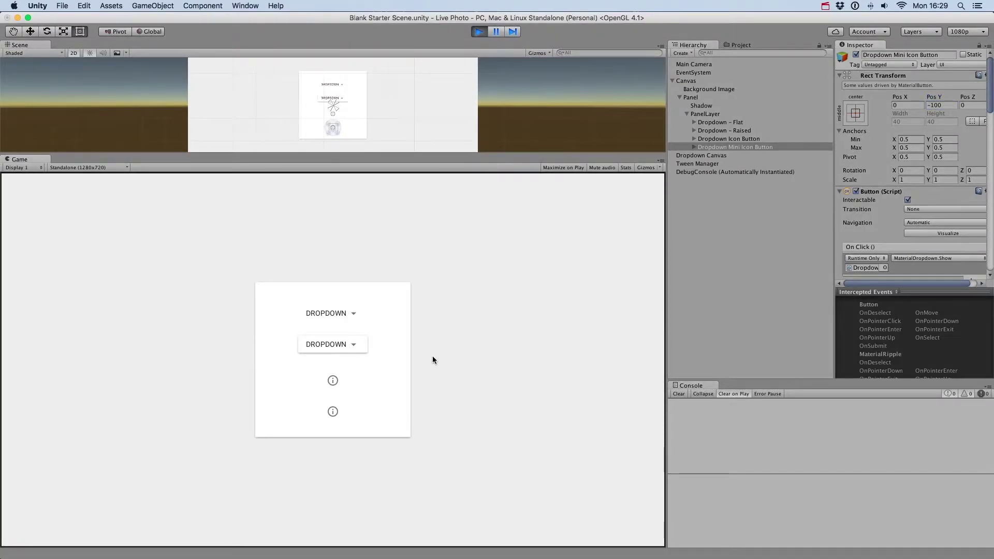
left_click(343, 311)
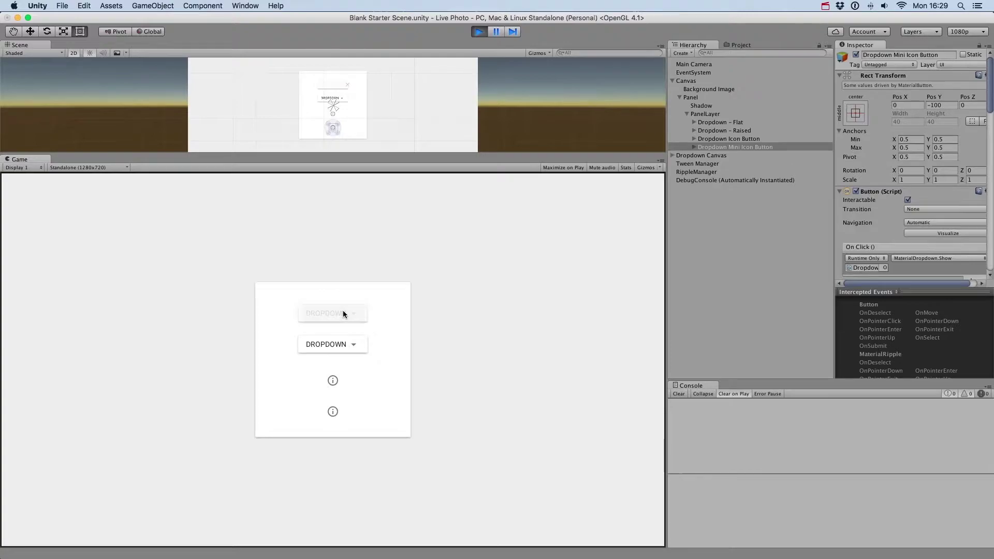
left_click(353, 332)
left_click(355, 337)
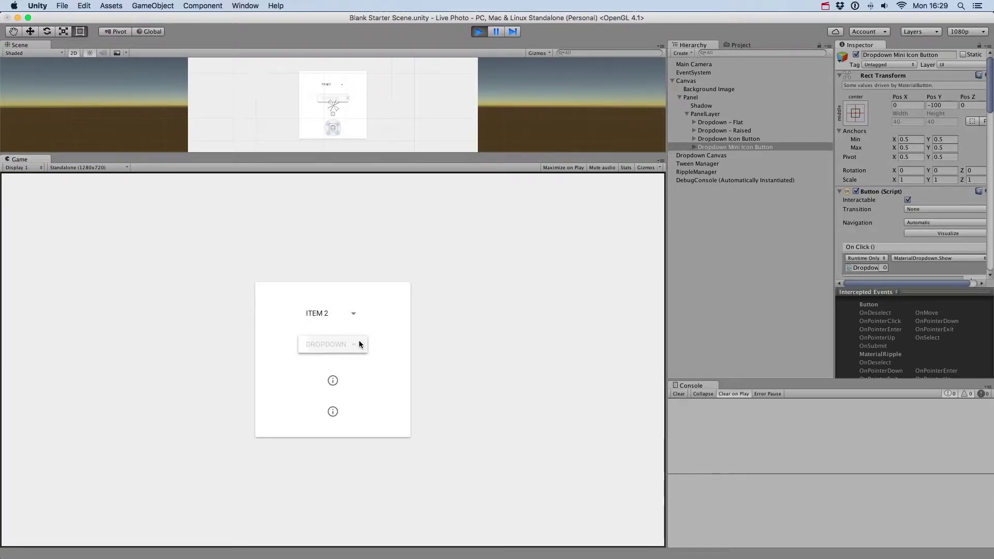
left_click(339, 389)
Choose Item 1 in the icon button dropdown and Item 2 in the mini icon button dropdown.
left_click(333, 382)
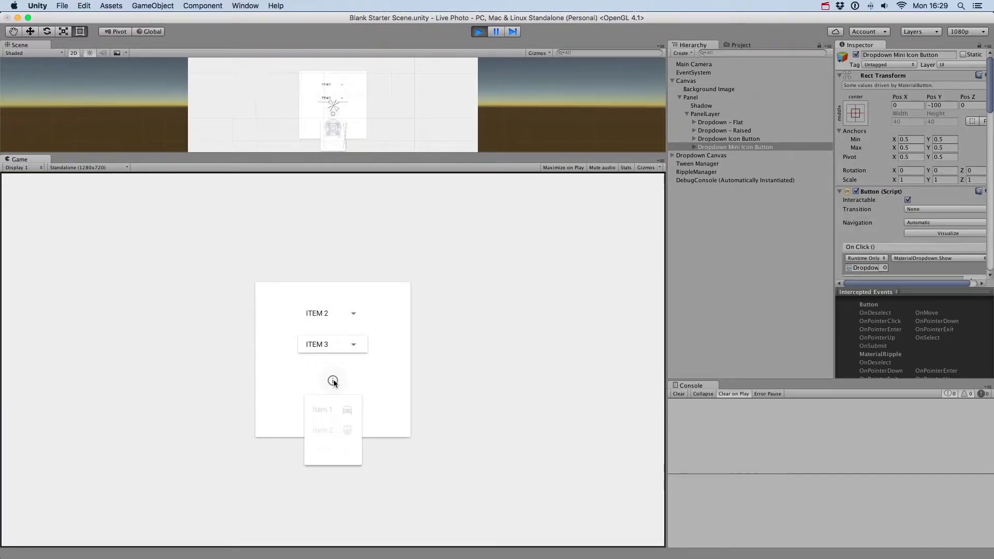
left_click(342, 407)
left_click(338, 414)
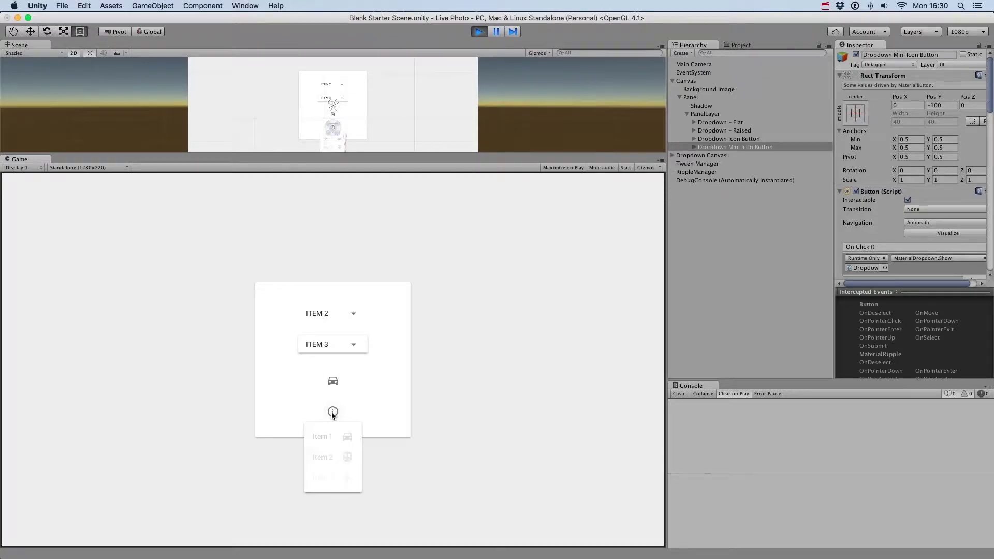
left_click(337, 453)
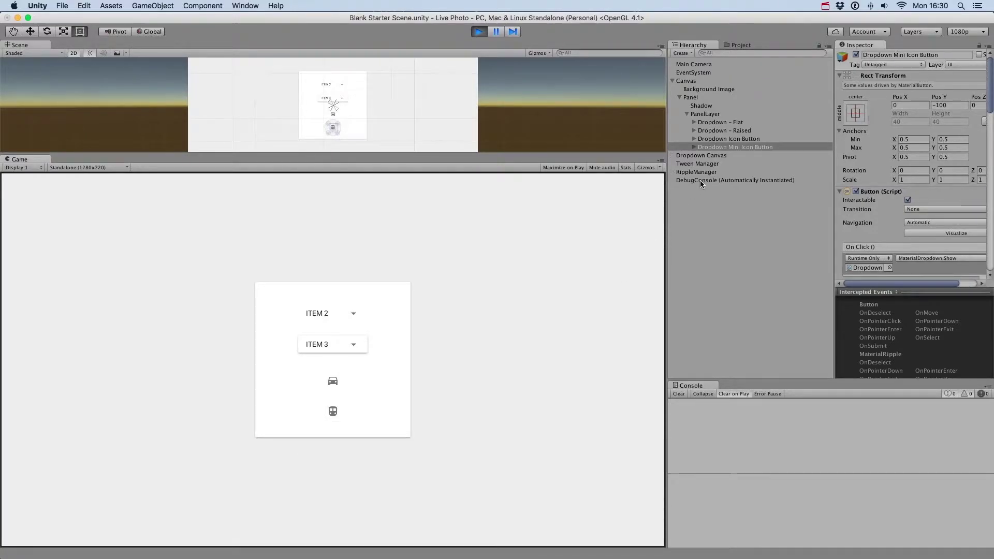
Inspect the Material Dropdown settings of Dropdown - Raised and preview how its list opens.
left_click(765, 130)
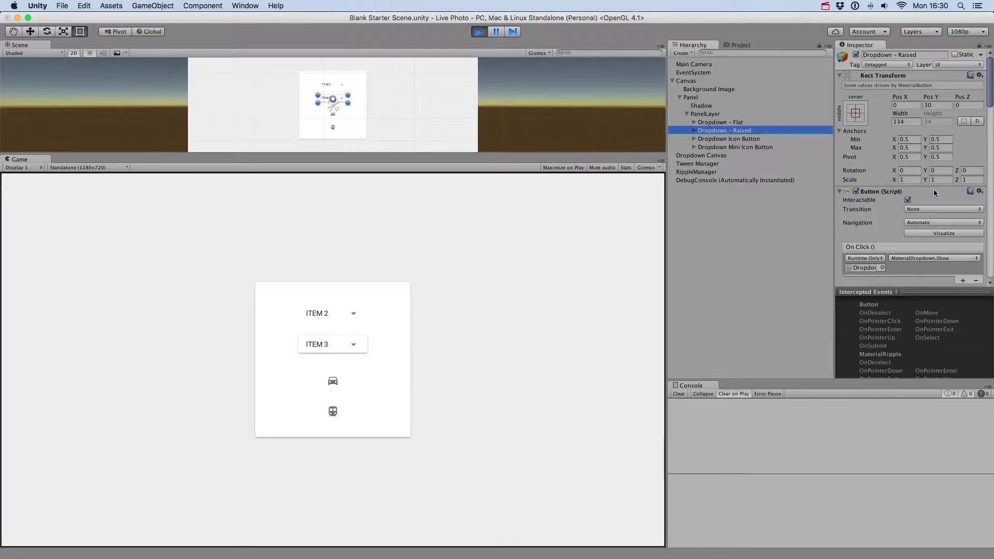
scroll(933, 189, "down", 10)
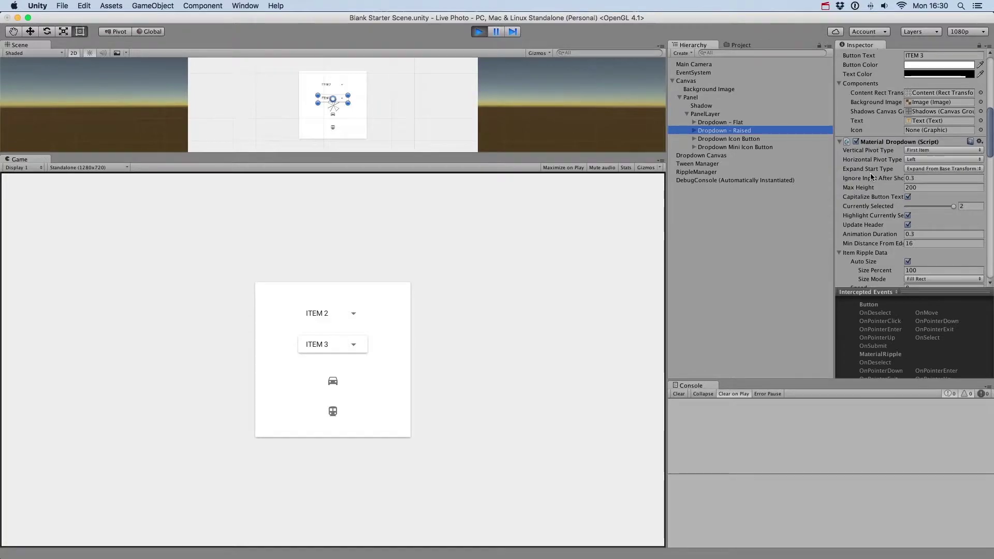
left_click(357, 346)
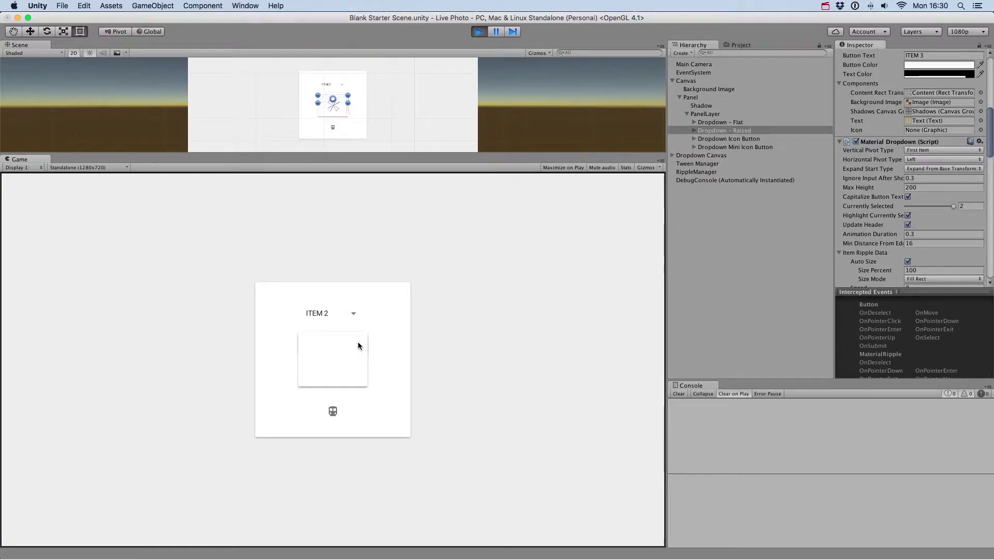
left_click(400, 343)
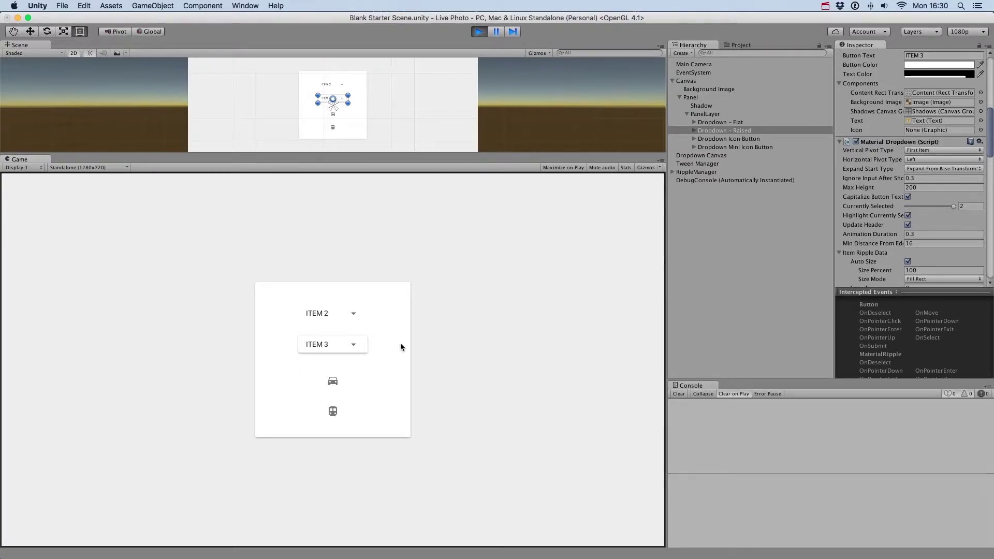
Set the raised dropdown's Vertical Pivot Type to Center and preview its list in the running scene.
left_click(941, 150)
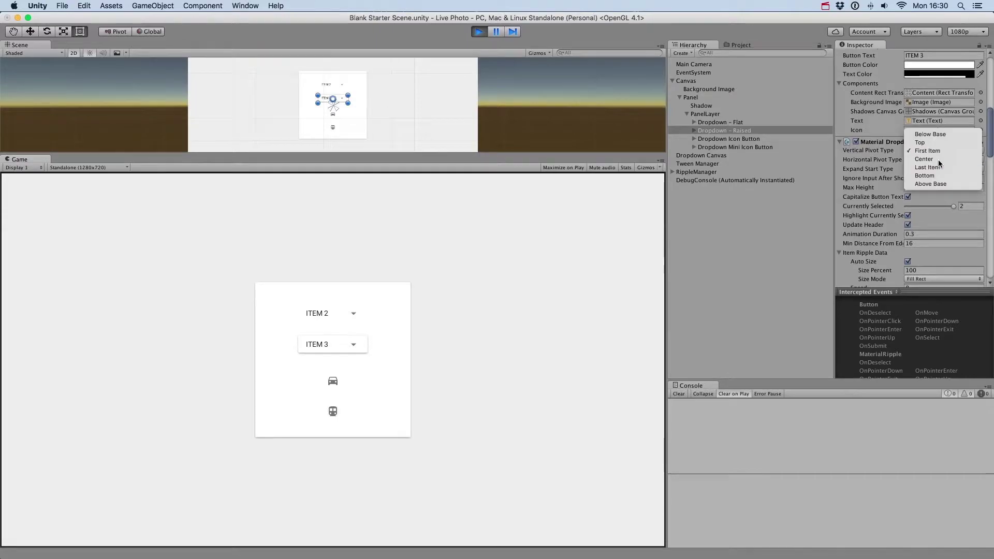
left_click(938, 159)
left_click(353, 346)
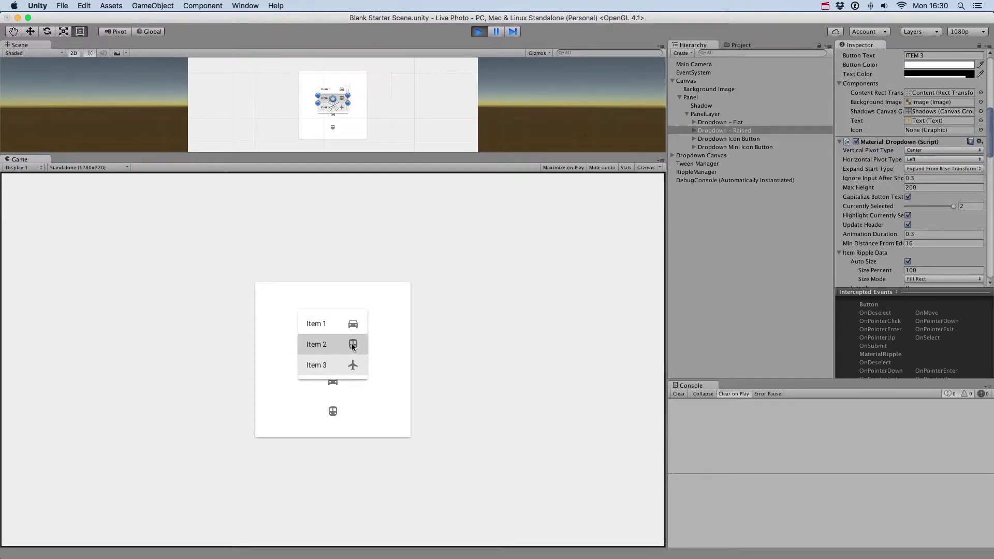
left_click(398, 346)
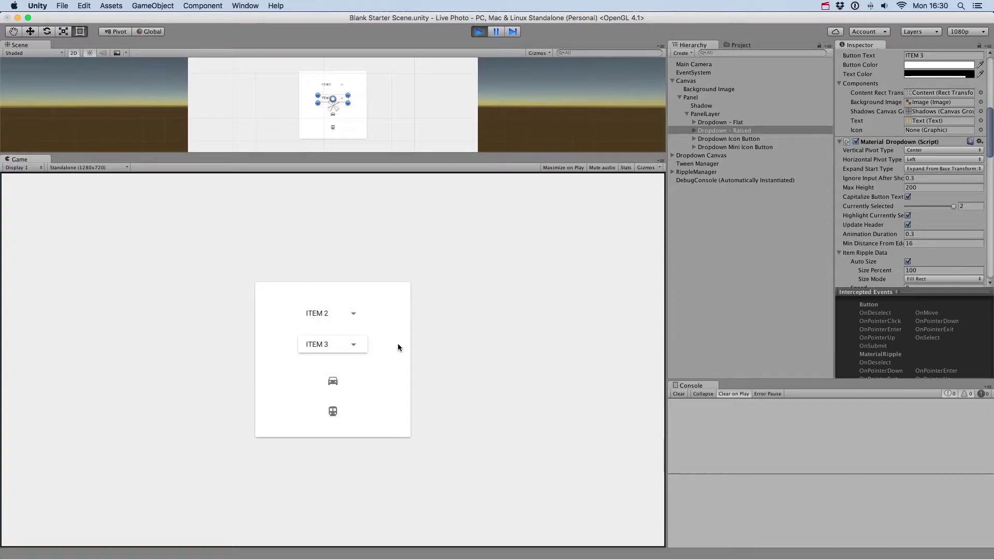
Set the raised dropdown's Vertical Pivot Type to Above Base and choose Item 1 from its list.
left_click(920, 150)
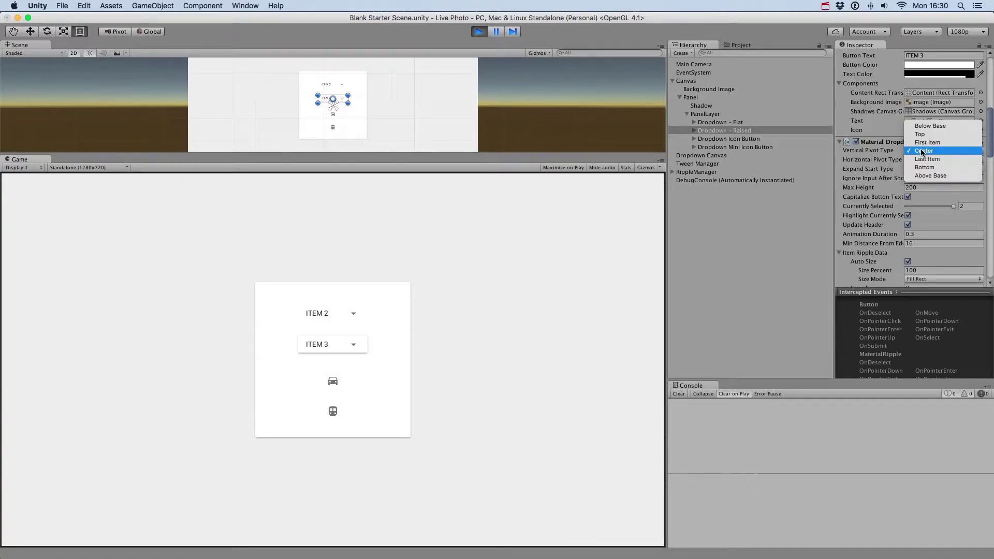
left_click(926, 175)
left_click(359, 344)
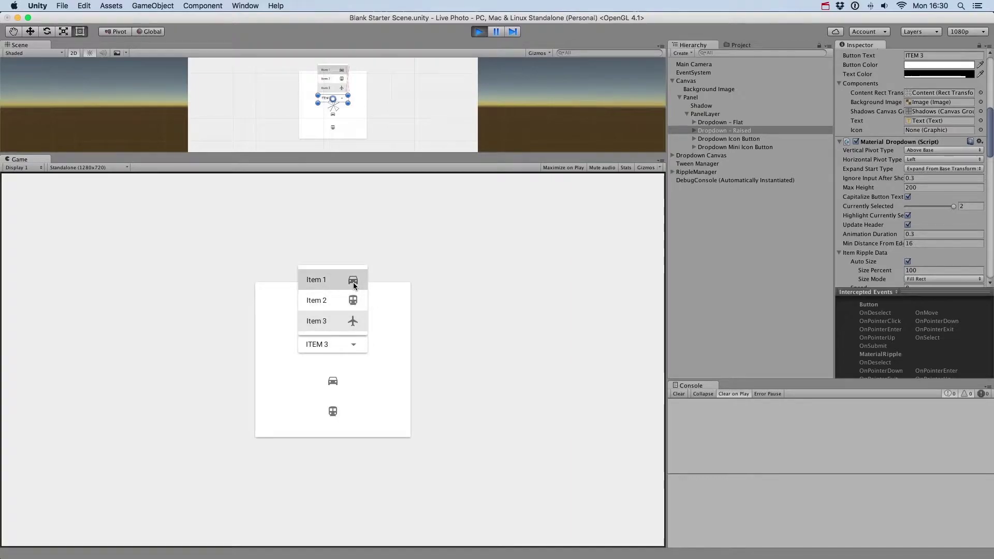
left_click(355, 285)
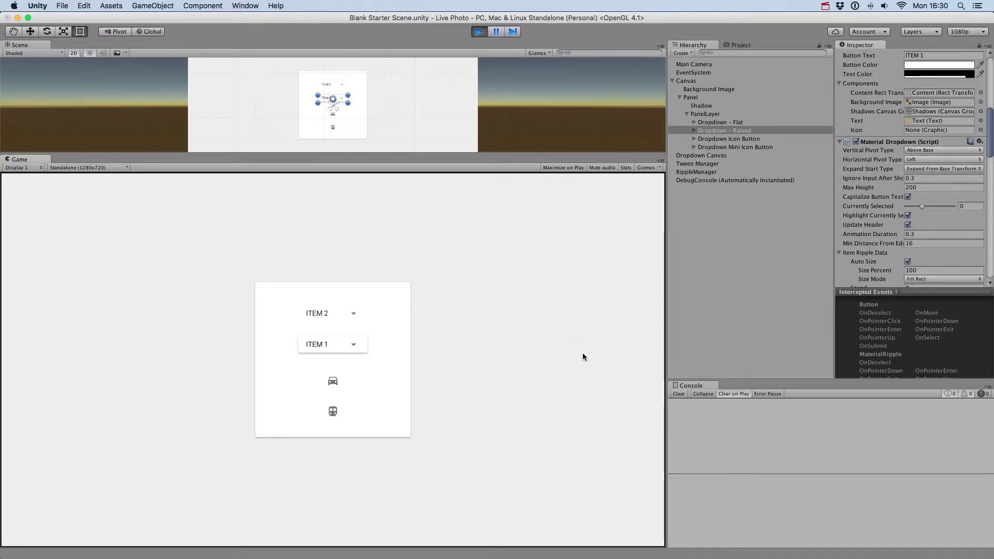
Check the Dropdown Icon Button's Horizontal Pivot Type options, keep Center, and preview how its list opens.
left_click(749, 140)
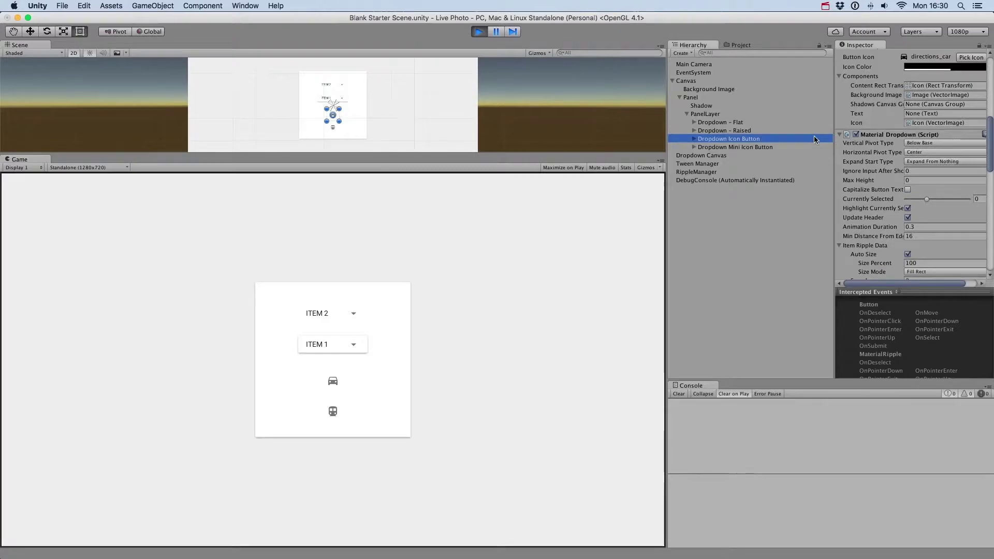
left_click(922, 153)
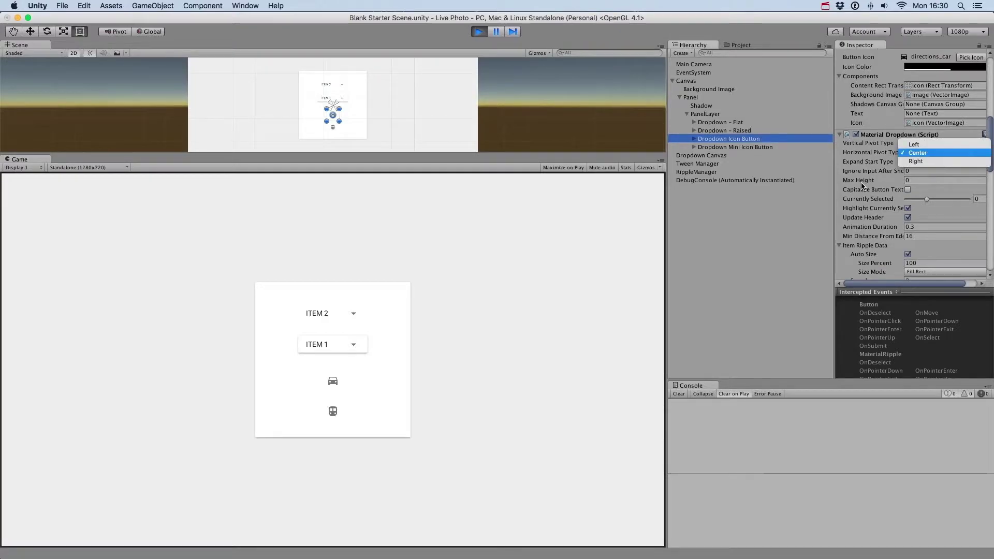
left_click(922, 151)
left_click(330, 386)
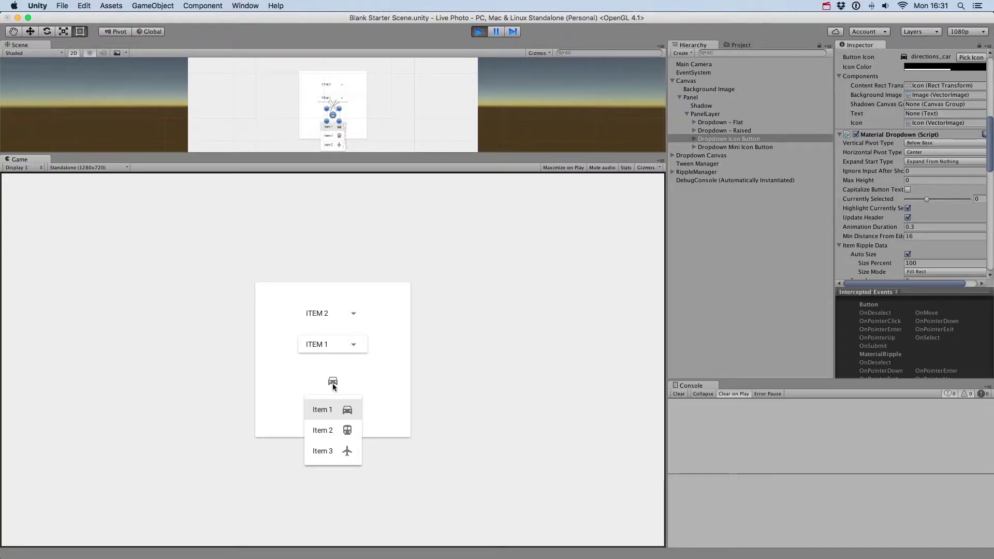
left_click(358, 383)
Set the Dropdown Icon Button's Horizontal Pivot Type to Left and preview its list.
left_click(924, 155)
left_click(923, 154)
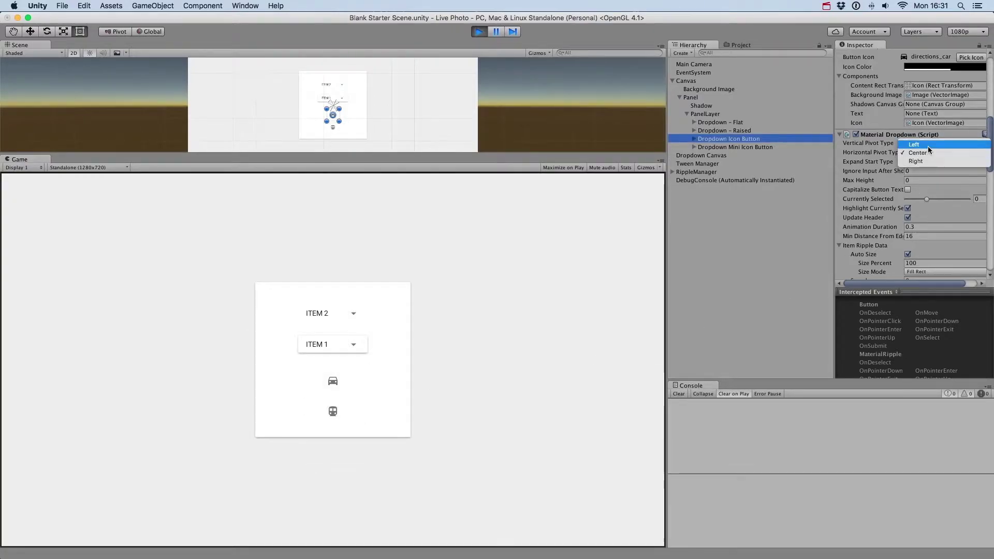
left_click(927, 145)
left_click(335, 383)
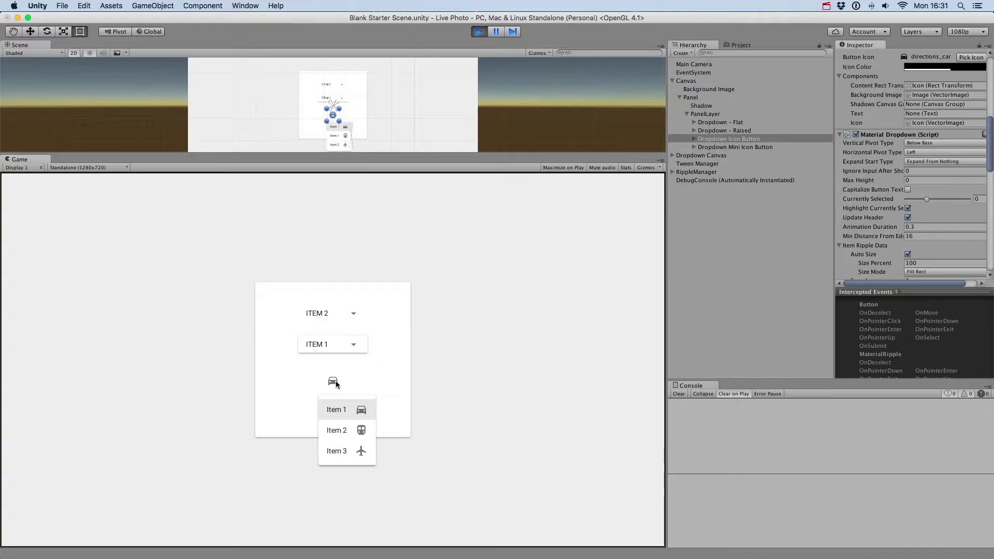
left_click(404, 382)
Set the Dropdown Icon Button's Horizontal Pivot Type to Right and preview its list.
left_click(945, 152)
left_click(916, 171)
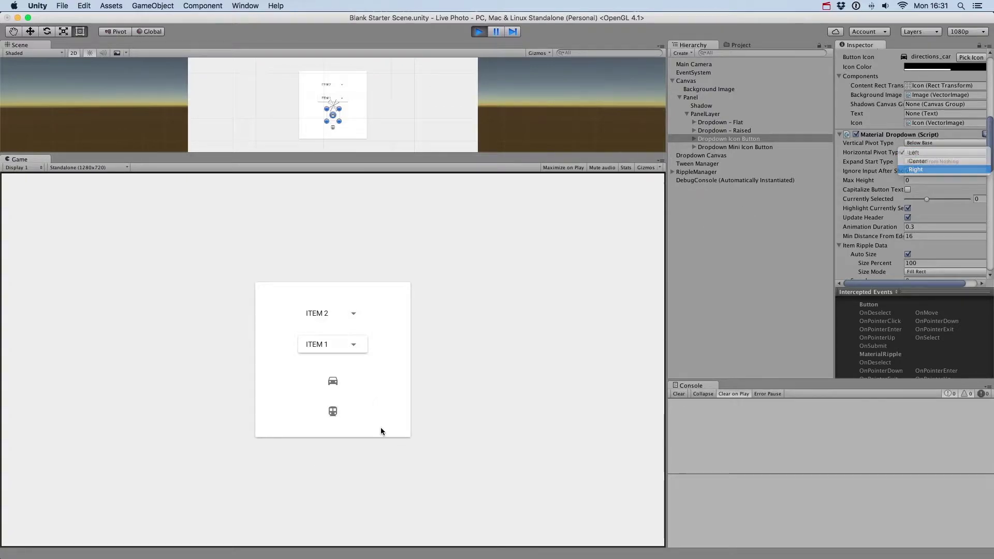
left_click(335, 383)
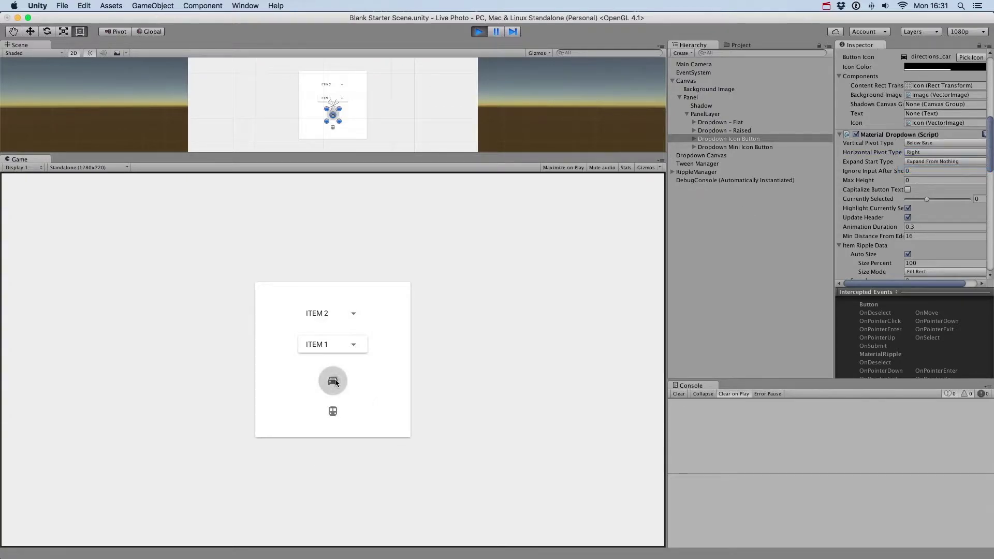
left_click(384, 366)
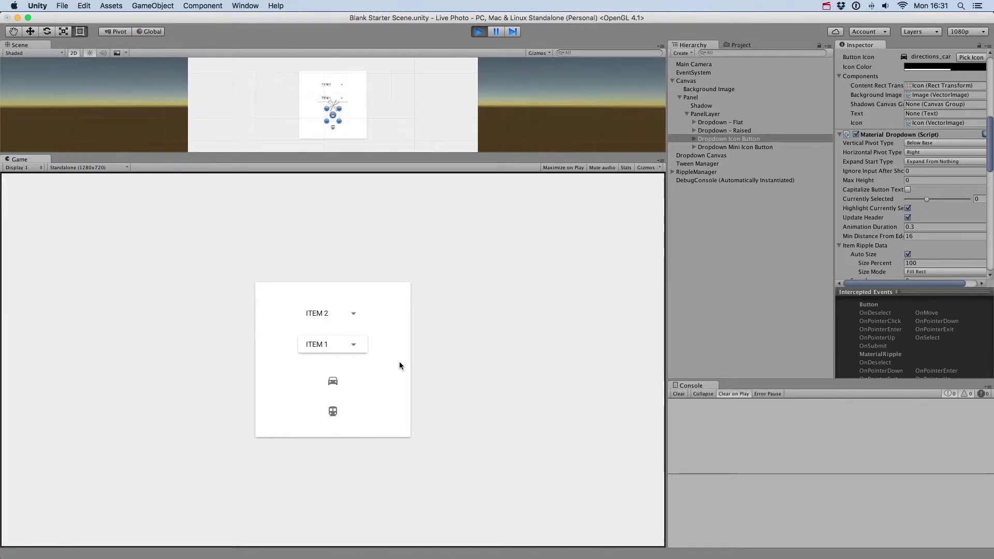
Change the second option of Dropdown - Raised to "Item 2 with a long text" and preview its list.
left_click(744, 130)
scroll(911, 207, "down", 5)
left_click(886, 205)
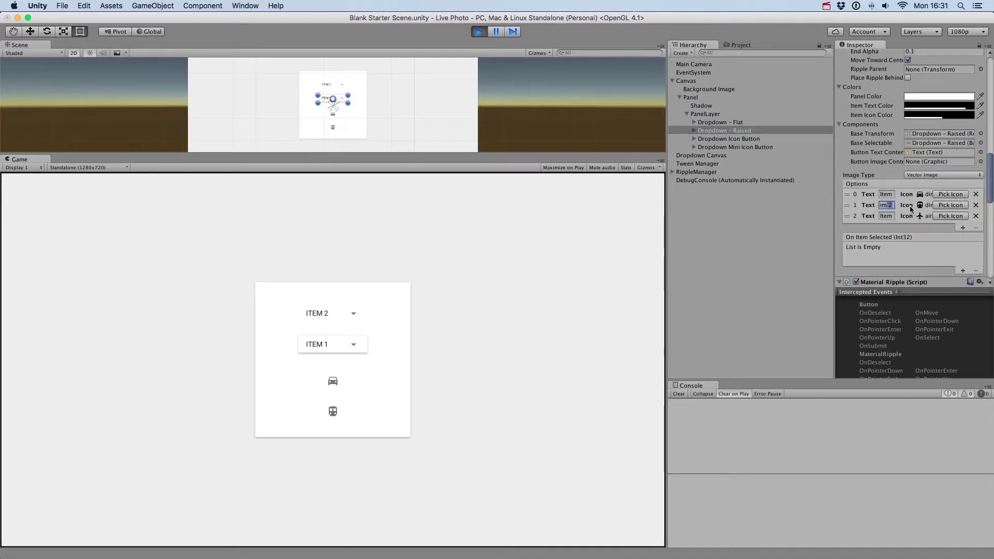
type("with a long text")
left_click(362, 344)
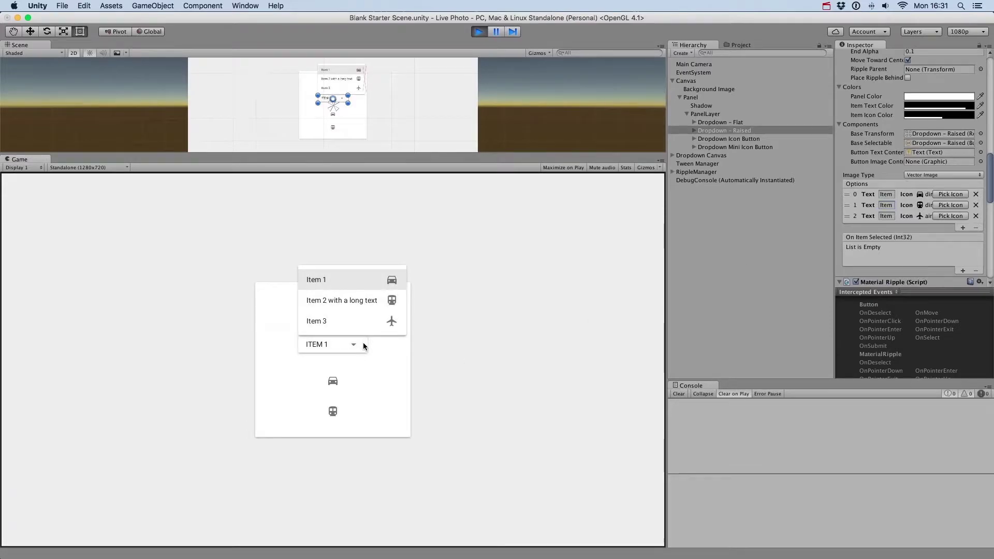
left_click(364, 347)
Set the raised dropdown's Horizontal Pivot Type to Right and preview its list.
scroll(924, 100, "up", 8)
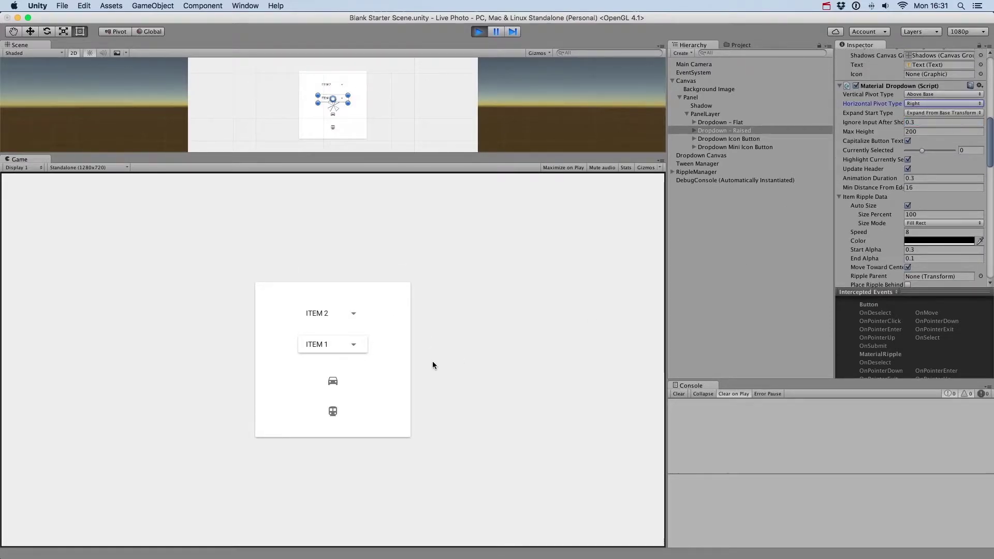
left_click(327, 349)
left_click(395, 349)
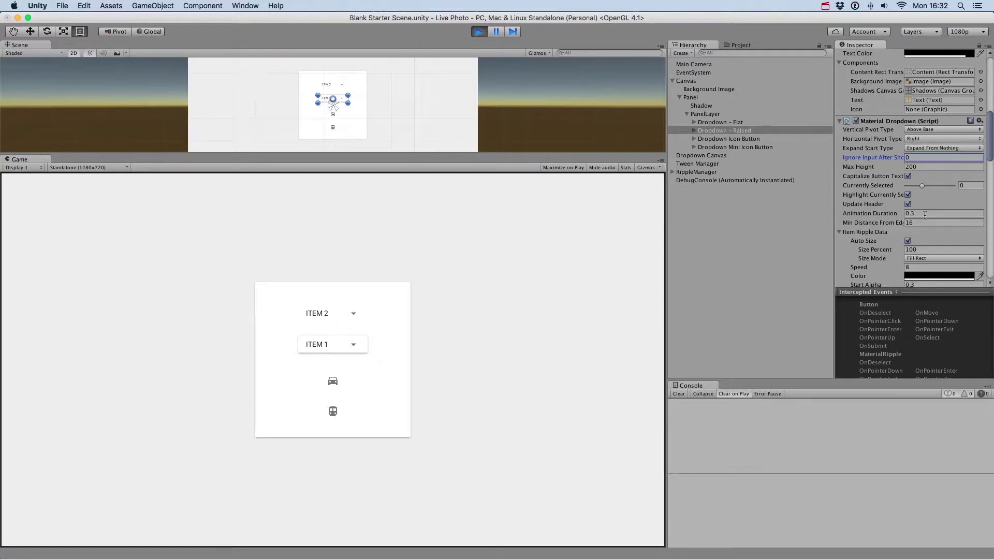
Set the raised dropdown's Animation Duration to 1.
left_click(925, 214)
type("1")
left_click(938, 148)
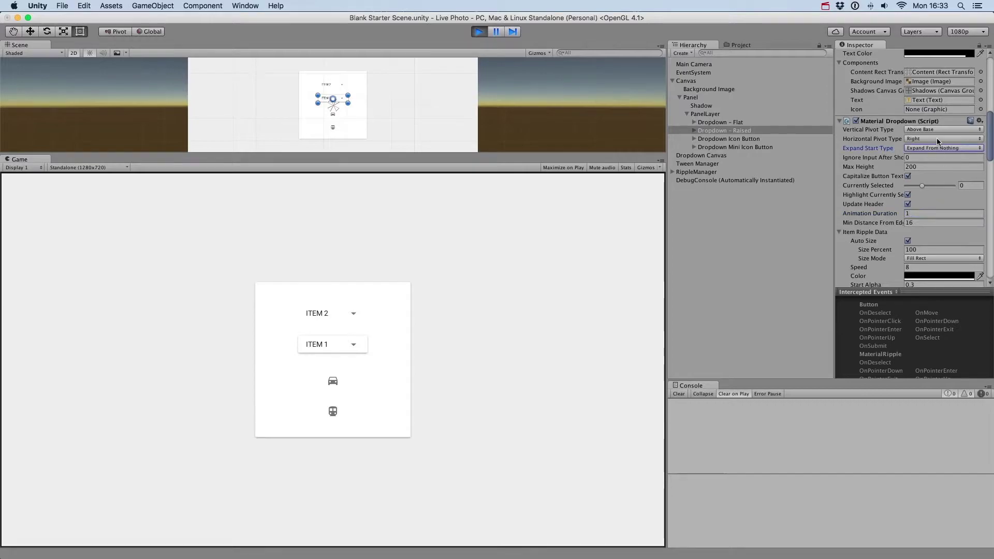
Set the raised dropdown's Vertical and Horizontal Pivot Types to Center and preview its list opening.
left_click(939, 131)
left_click(935, 105)
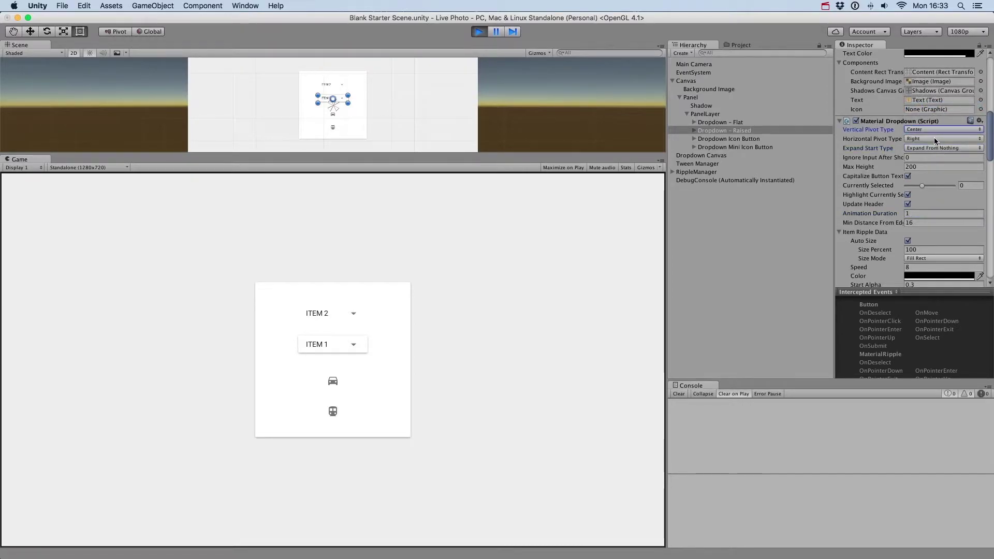
left_click(935, 139)
left_click(936, 131)
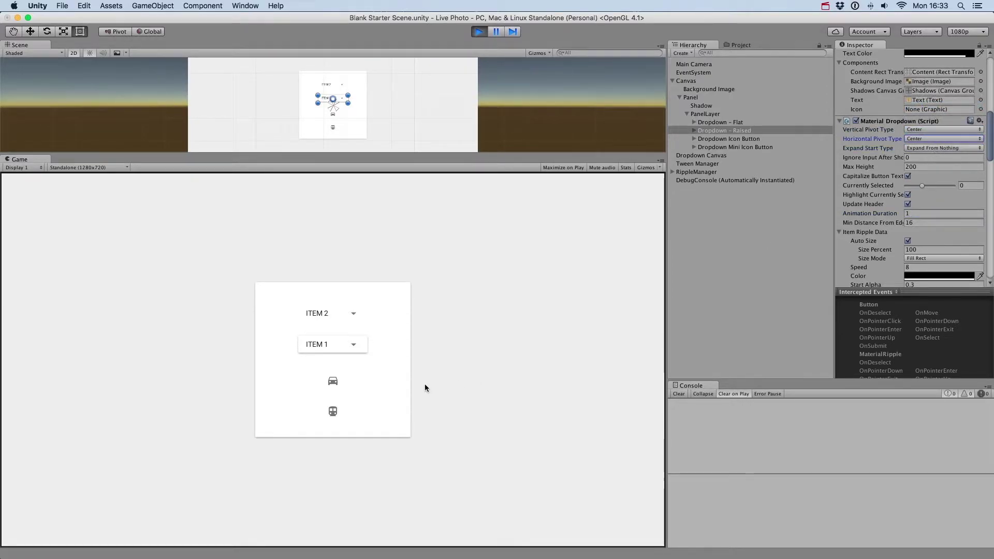
left_click(350, 346)
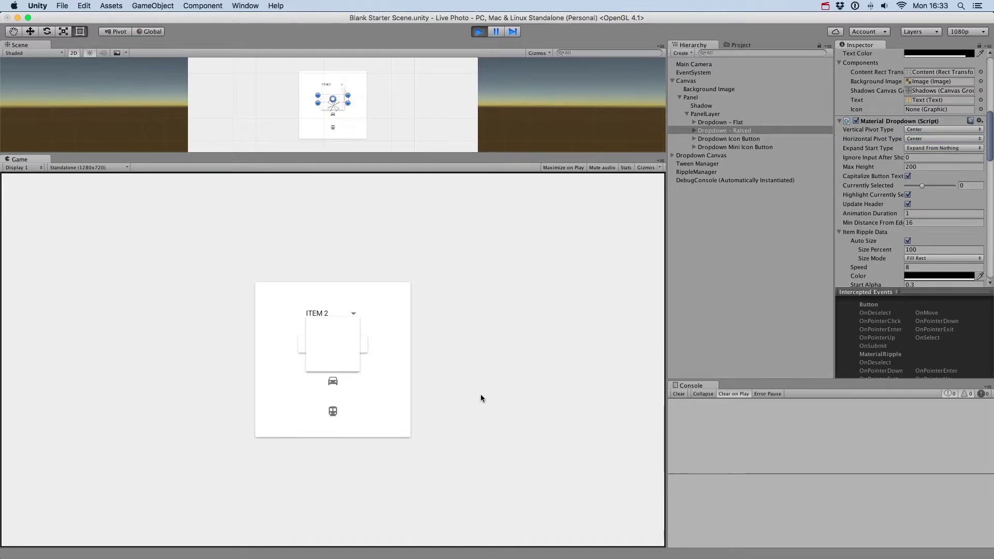
left_click(481, 395)
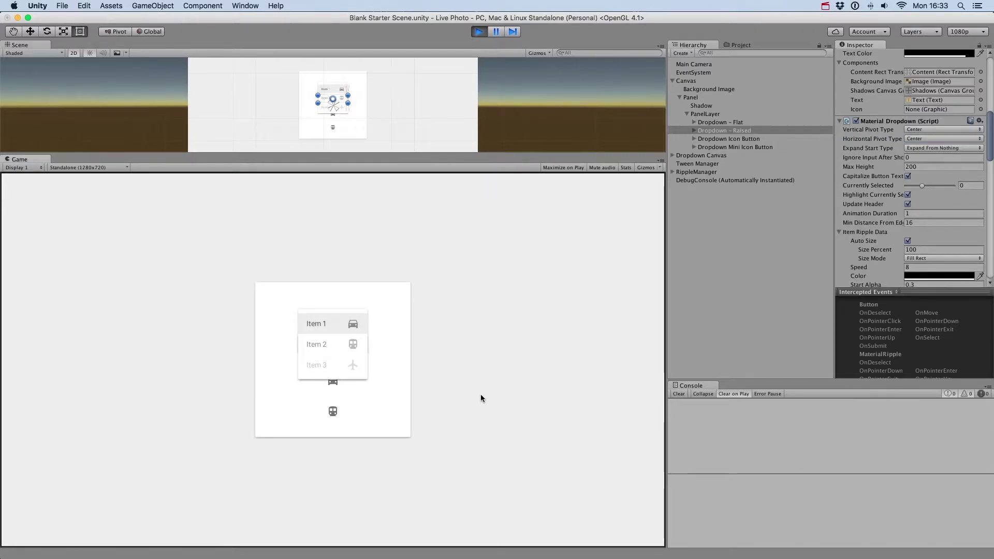
Set the raised dropdown's Expand Start Type to Expand From Base Transform Width and preview its list opening.
left_click(930, 148)
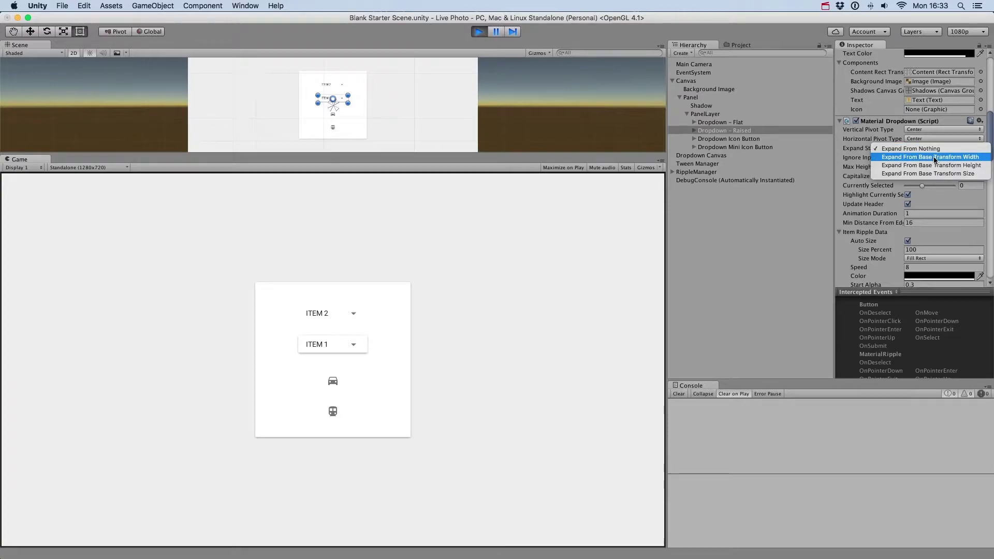
left_click(933, 157)
key("Return")
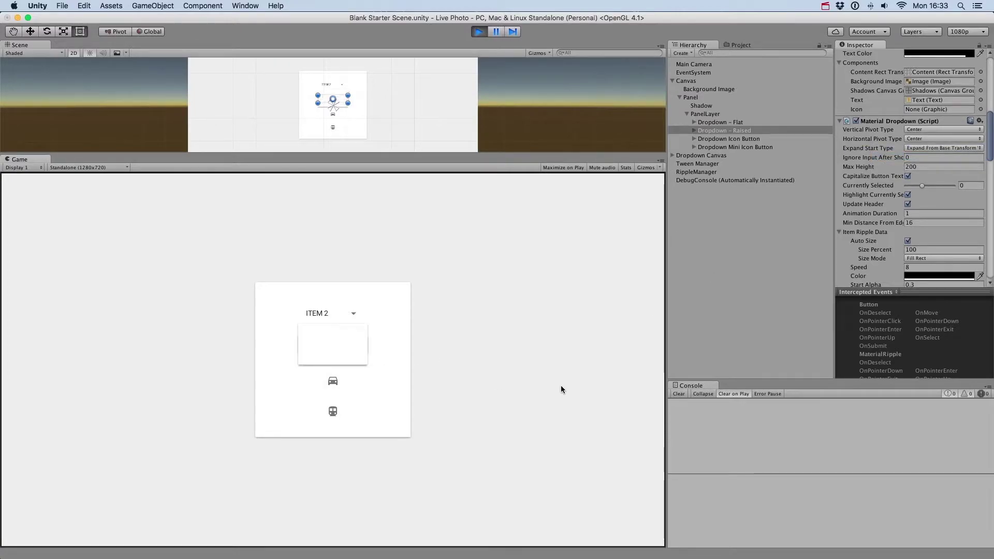
left_click(414, 329)
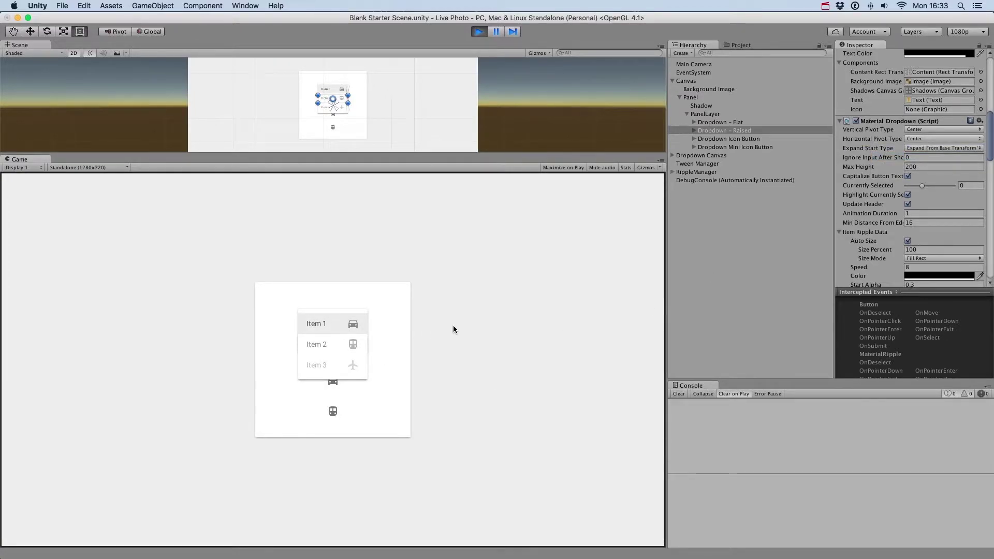
Set the raised dropdown's Expand Start Type to Expand From Base Transform Height and preview its list opening.
left_click(920, 149)
left_click(921, 158)
left_click(349, 348)
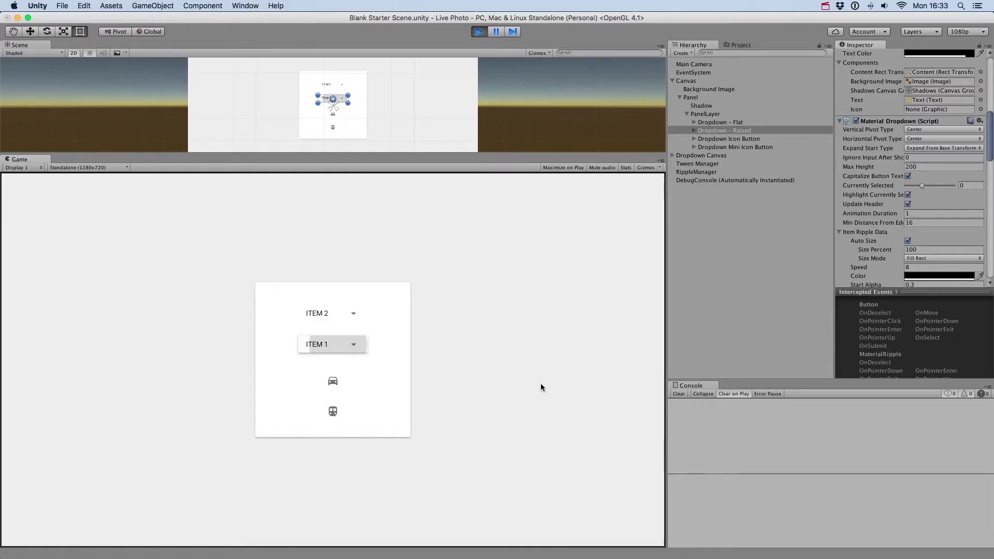
key("Return")
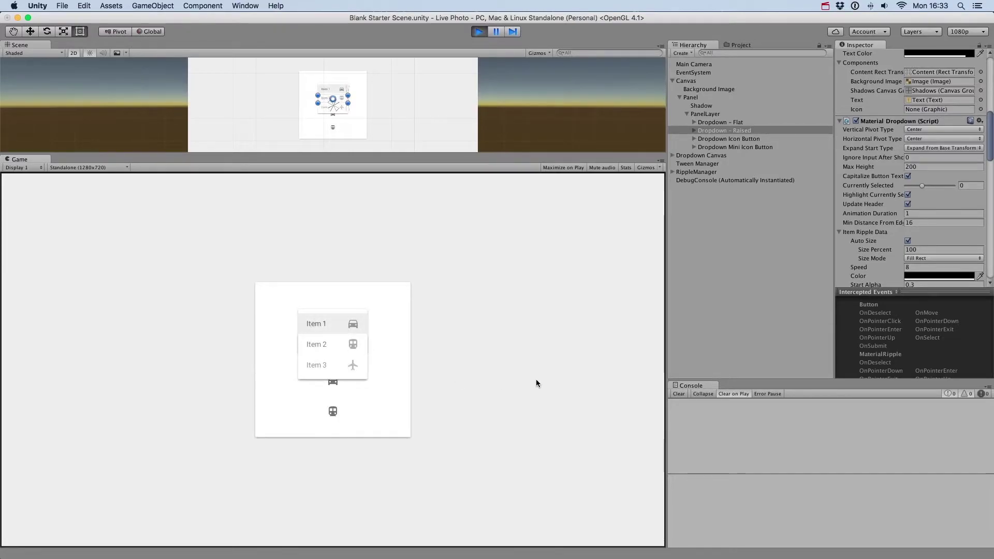
left_click(485, 354)
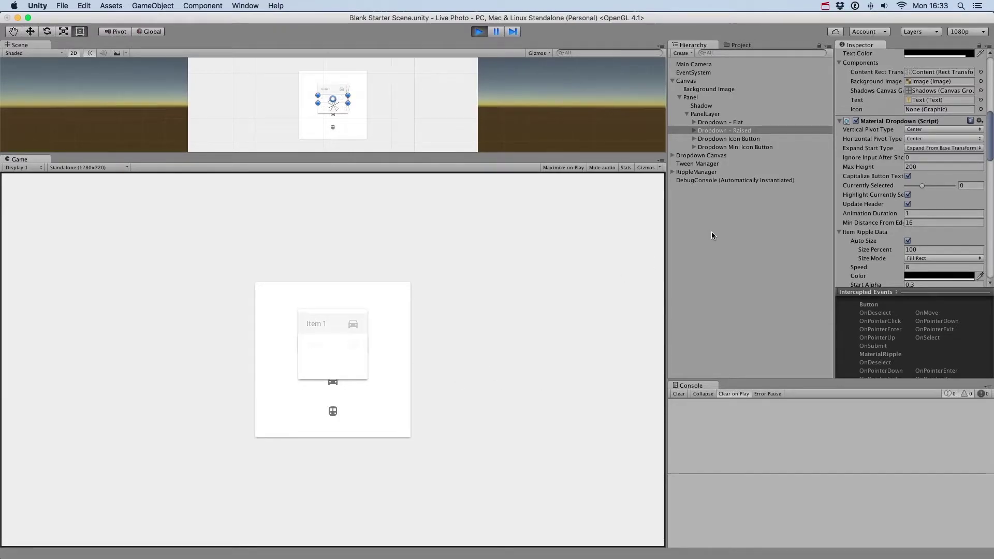
Set the raised dropdown's Expand Start Type to Expand From Base Transform Size and preview its list opening.
left_click(929, 148)
left_click(928, 156)
left_click(351, 346)
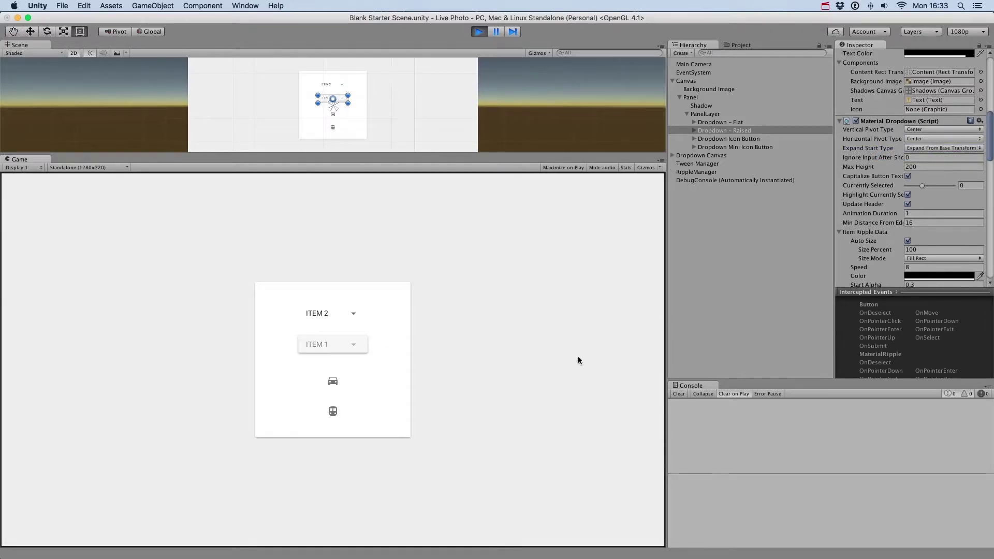
left_click(420, 350)
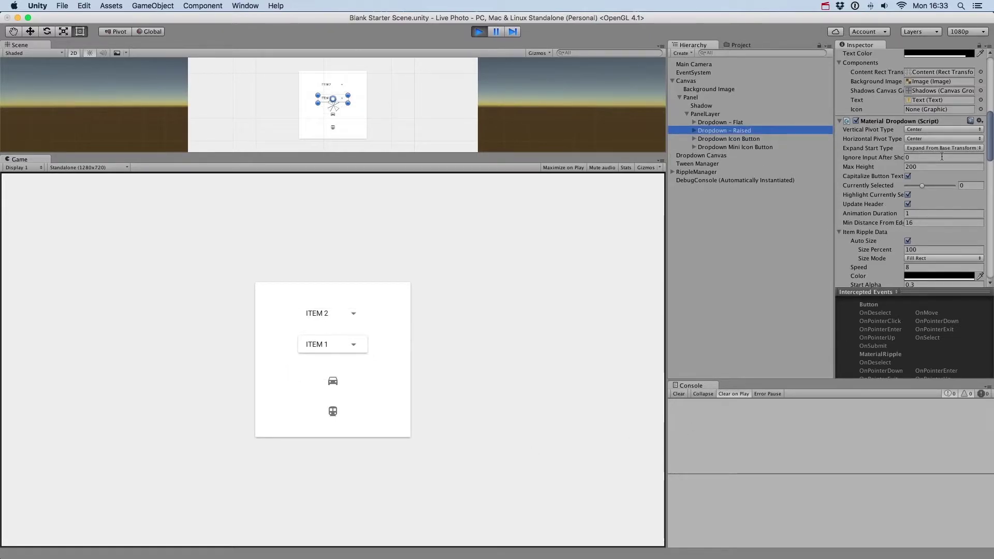
Set the raised dropdown's Ignore Input After Show value to 5 and try choosing Item 2 from its list.
left_click(921, 156)
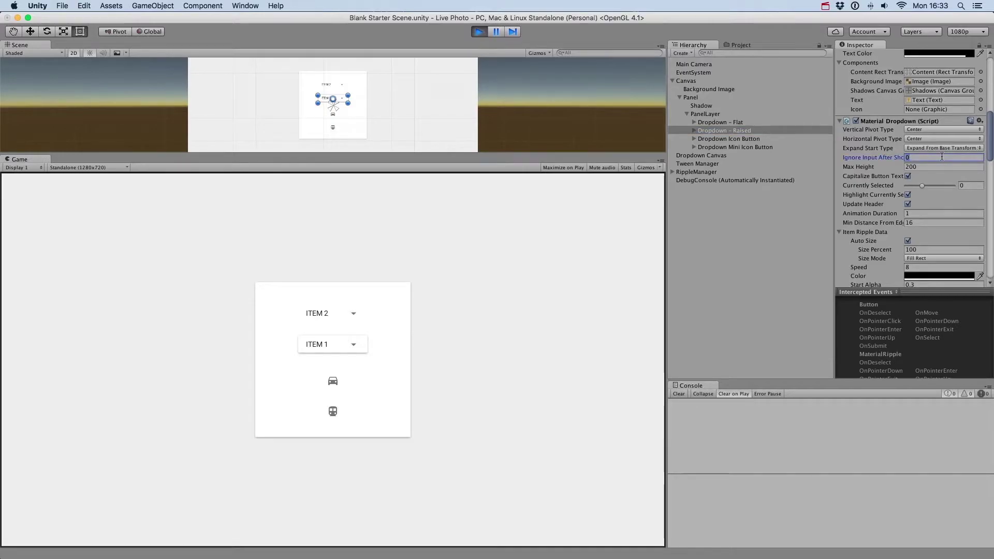
type("5")
left_click(354, 349)
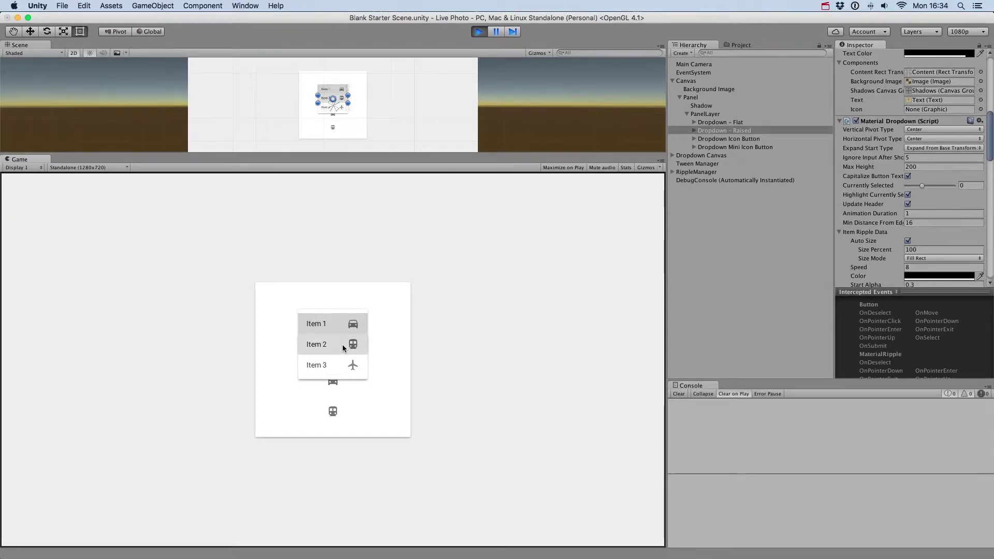
left_click(342, 346)
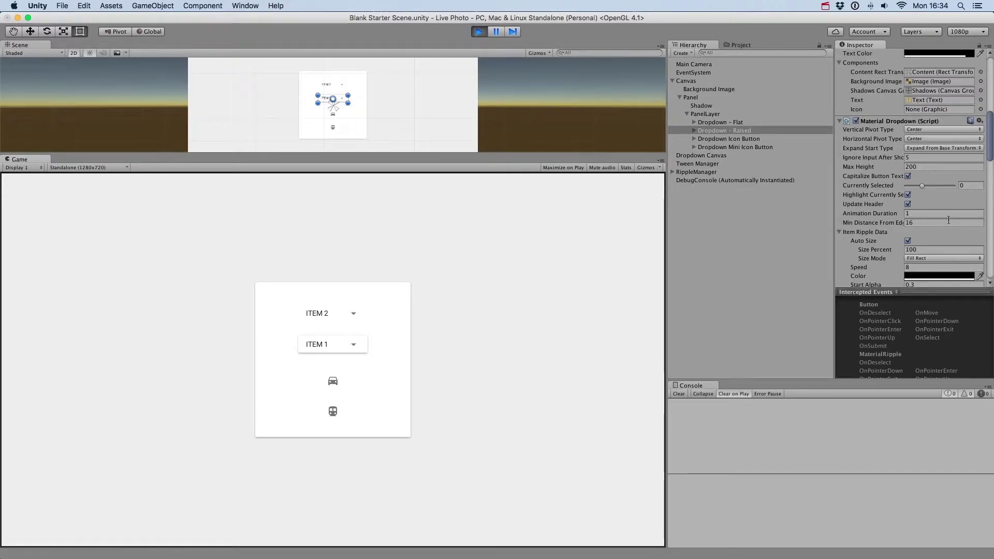
Add four more options to the raised dropdown and preview scrolling through its longer list.
scroll(963, 233, "down", 10)
left_click(962, 250)
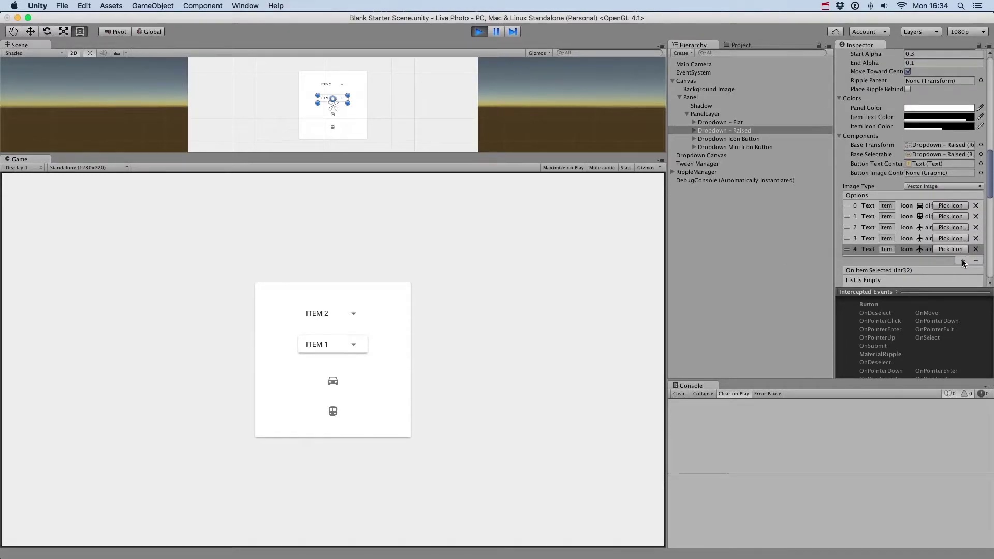
scroll(921, 255, "up", 2)
scroll(921, 254, "up", 7)
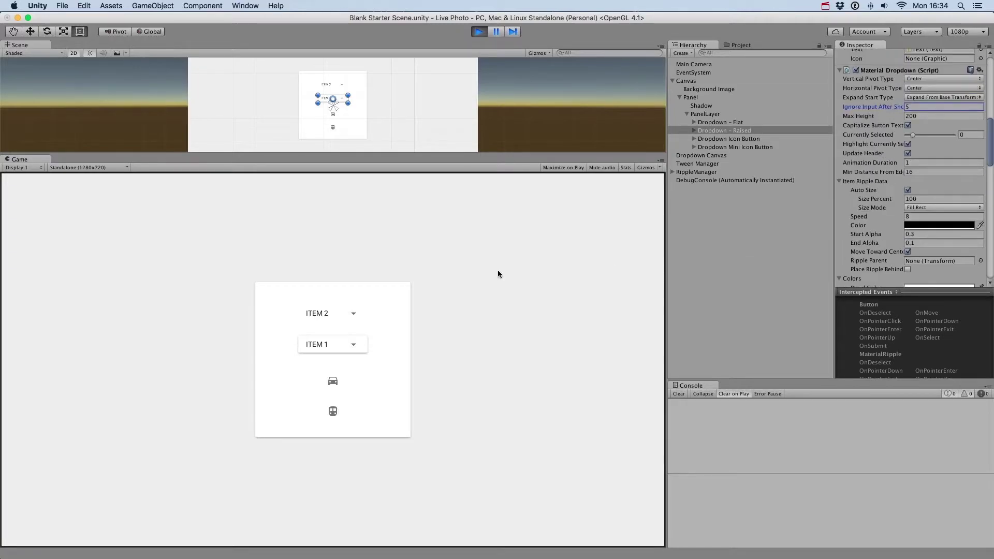
left_click(346, 346)
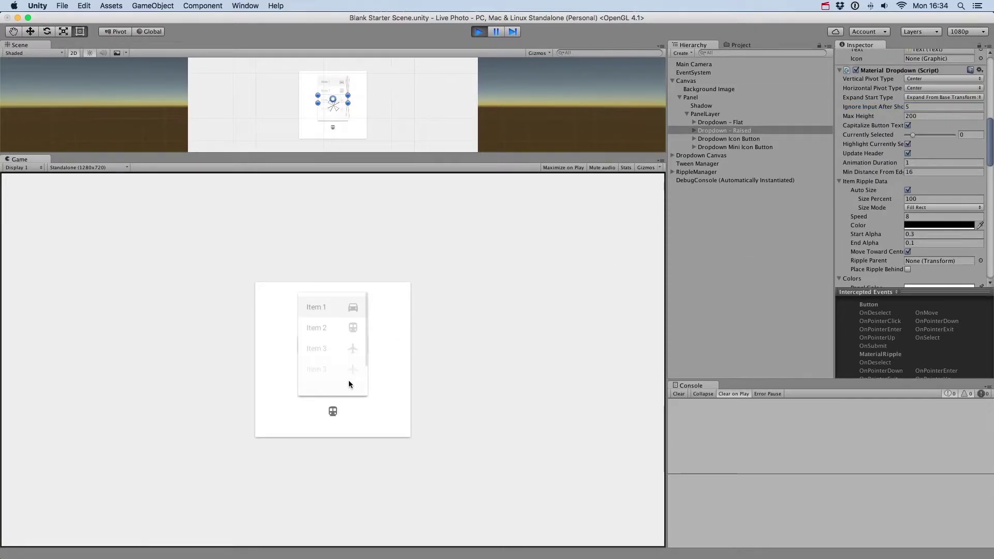
left_click_drag(348, 300, 351, 396)
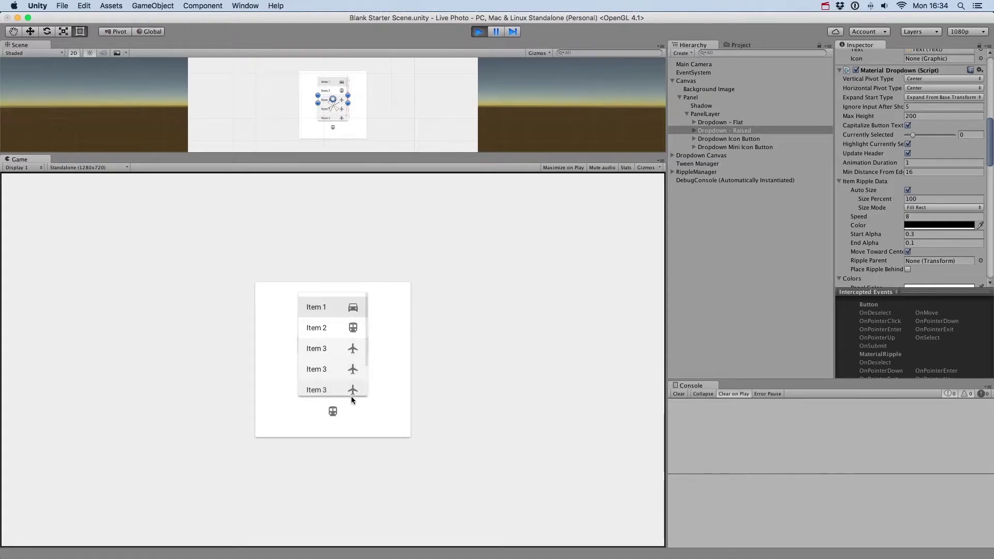
left_click(520, 320)
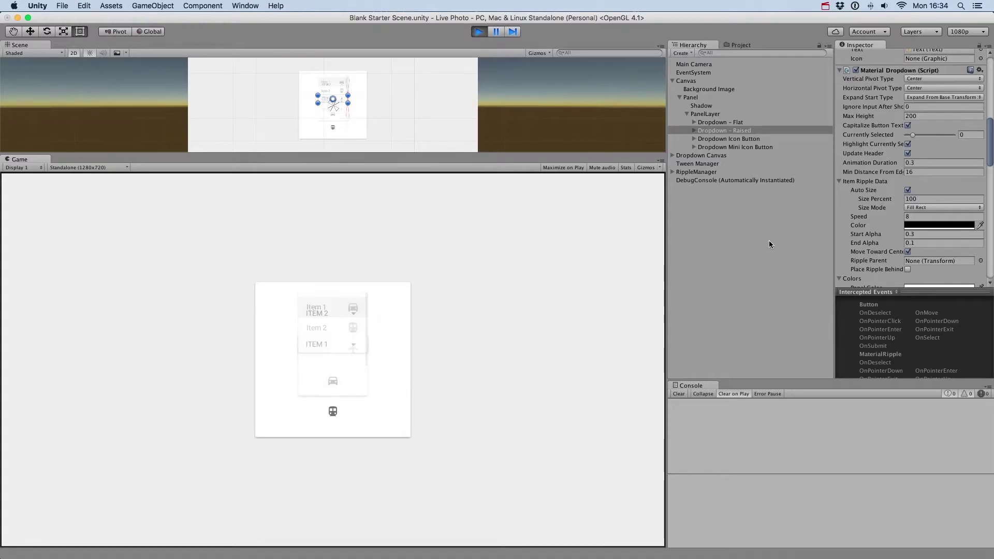
Set the raised dropdown's Max Height to 50 and scroll through its shortened list.
double_click(927, 120)
type("50")
key("Return")
left_click(339, 343)
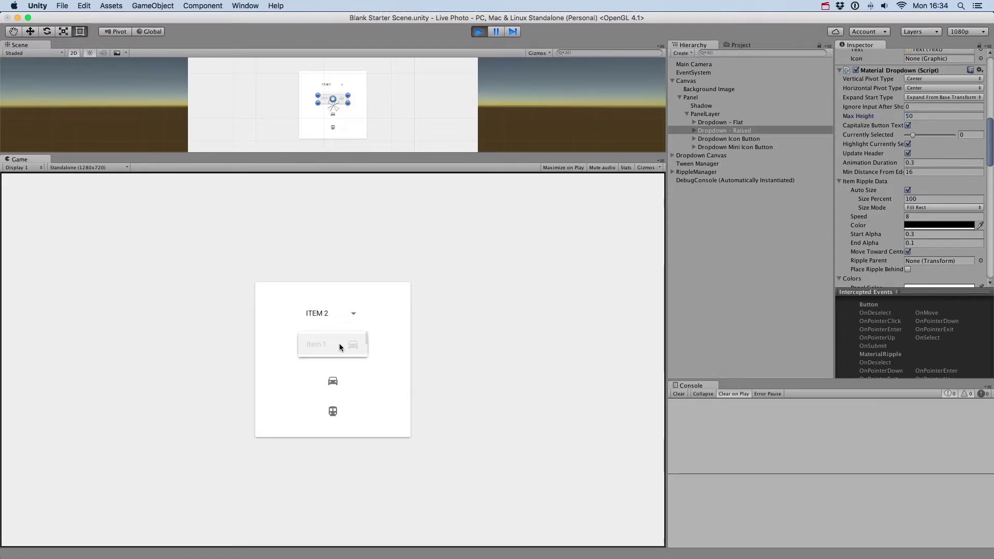
scroll(345, 346, "down", 3)
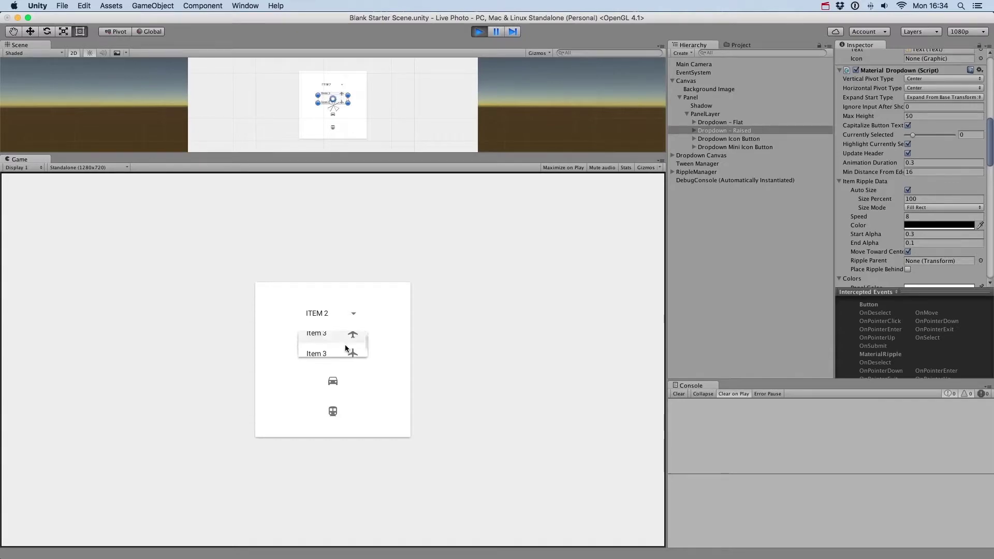
left_click(345, 414)
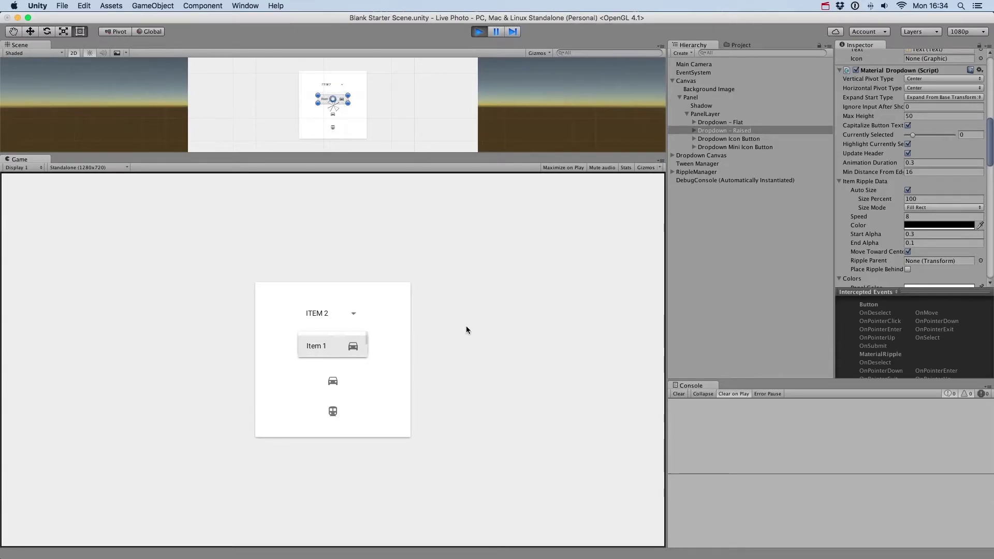
Set the raised dropdown's Max Height to 300 and preview its list.
left_click(924, 115)
type("300")
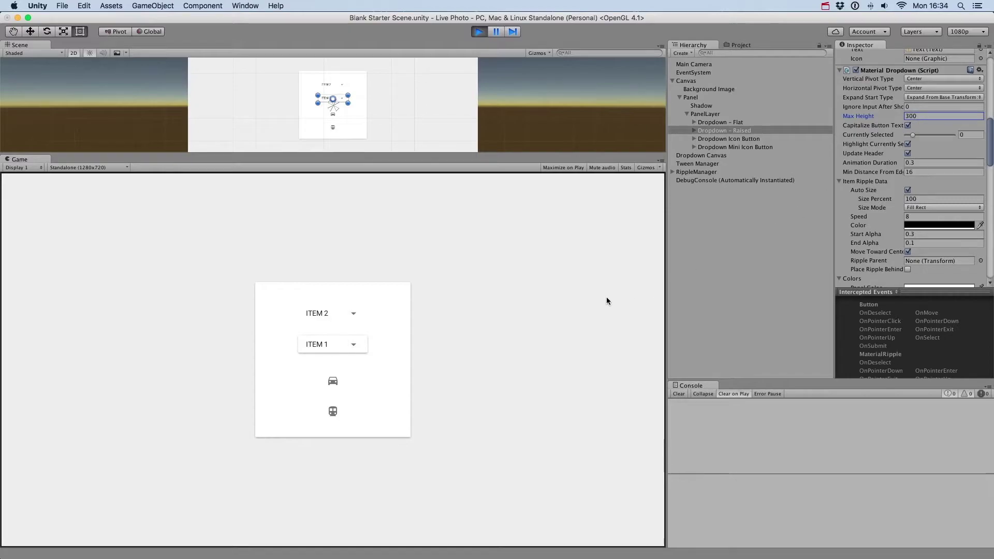
left_click(331, 344)
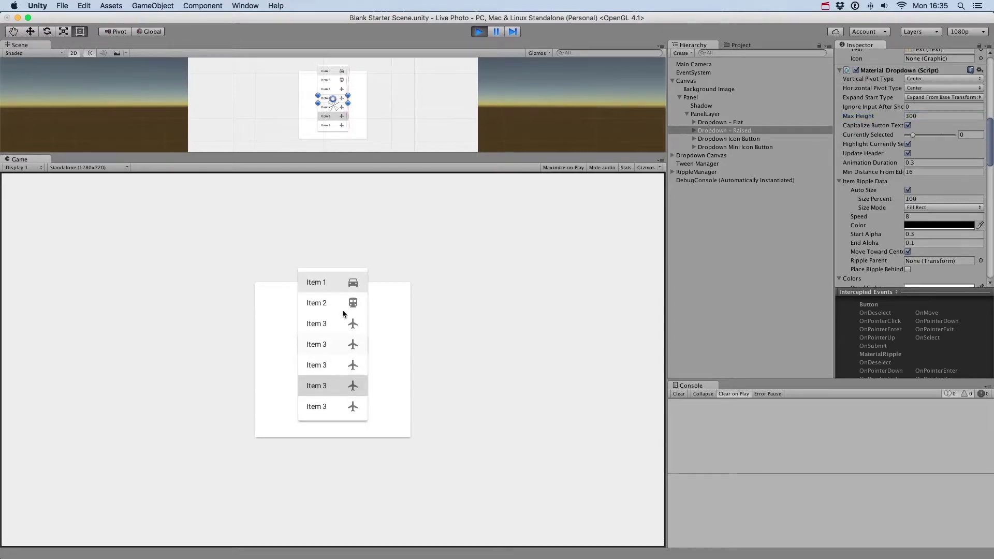
left_click(485, 361)
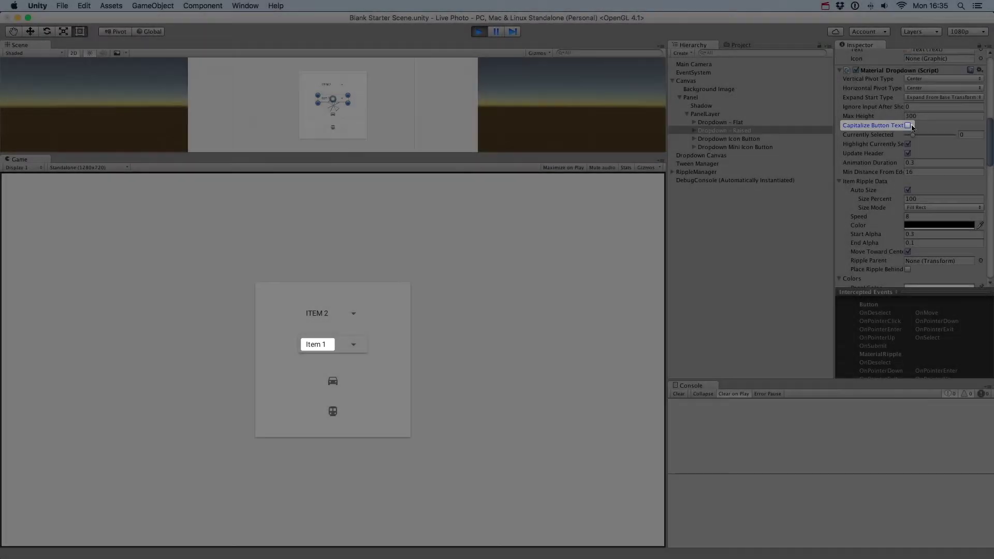
Turn Capitalize Button Text back on for the raised dropdown and try varying its Currently Selected value.
left_click(908, 125)
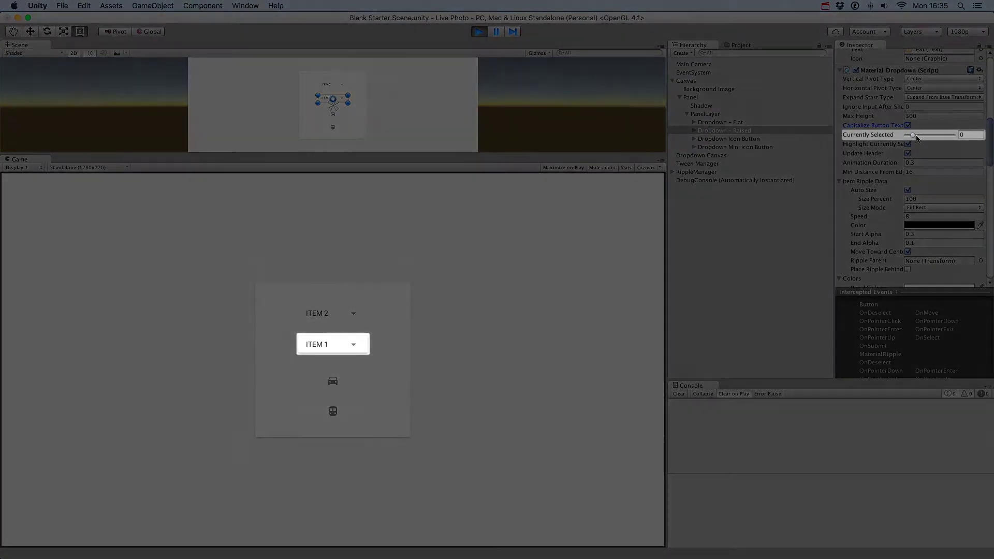
left_click_drag(915, 135, 926, 136)
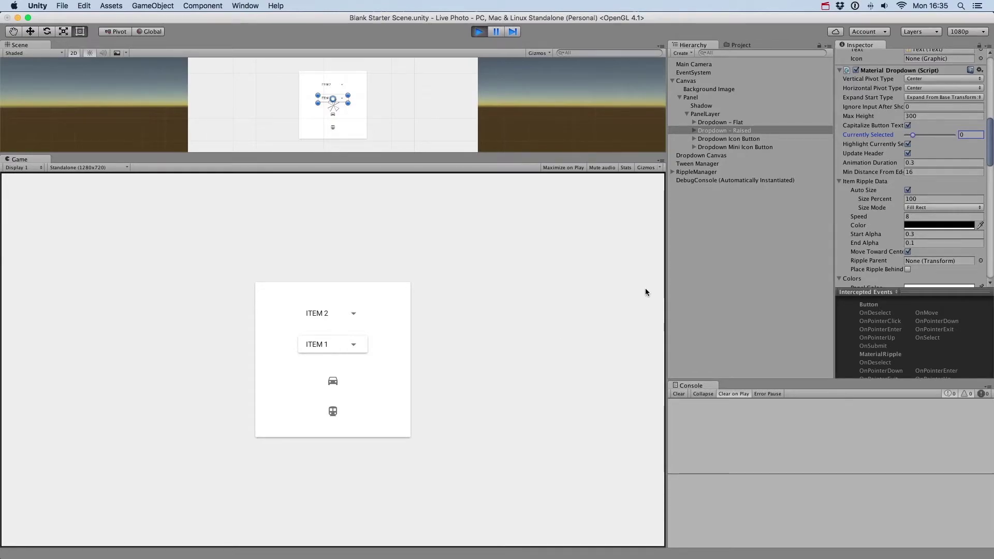
Select Dropdown Icon Button in the scene and choose the airplane option from its list in the game preview.
left_click(751, 139)
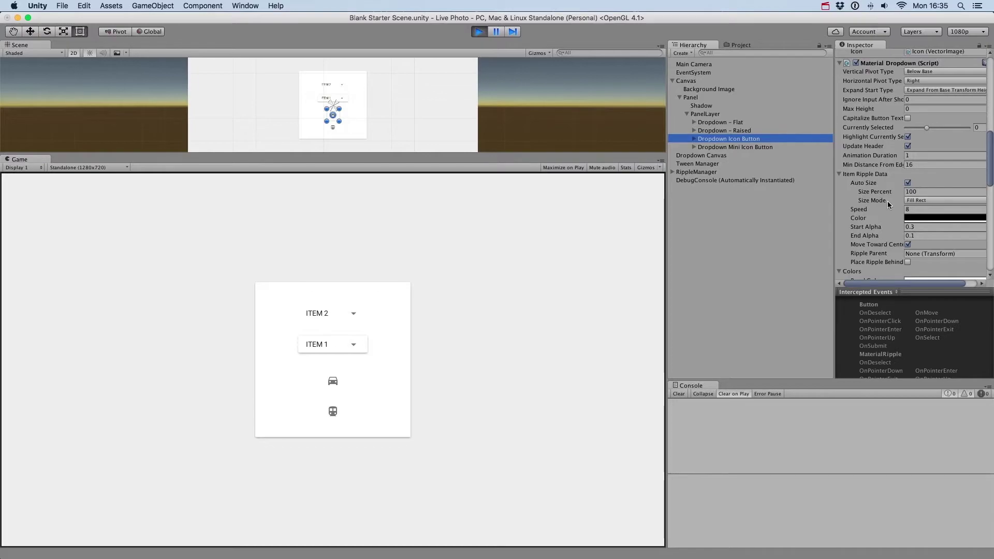
left_click(325, 378)
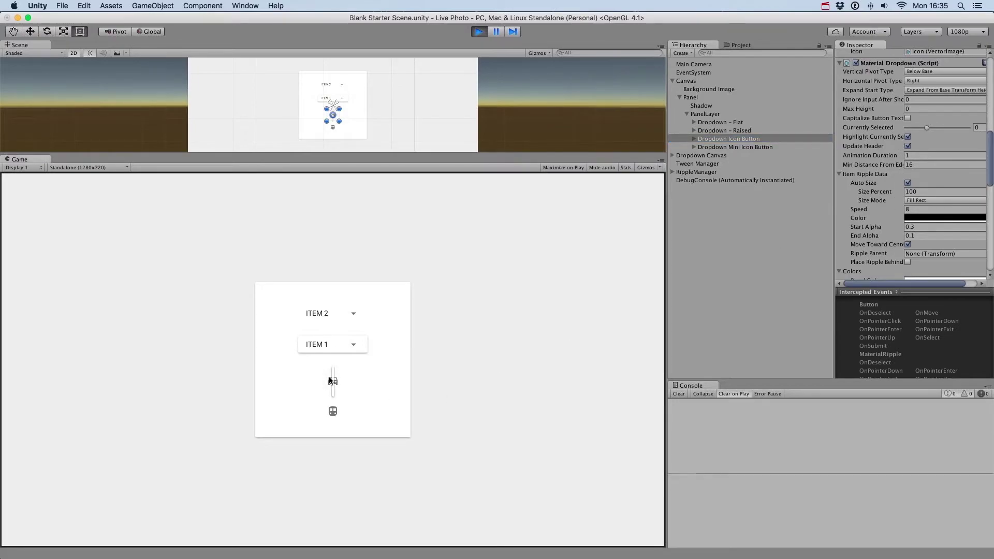
left_click(337, 451)
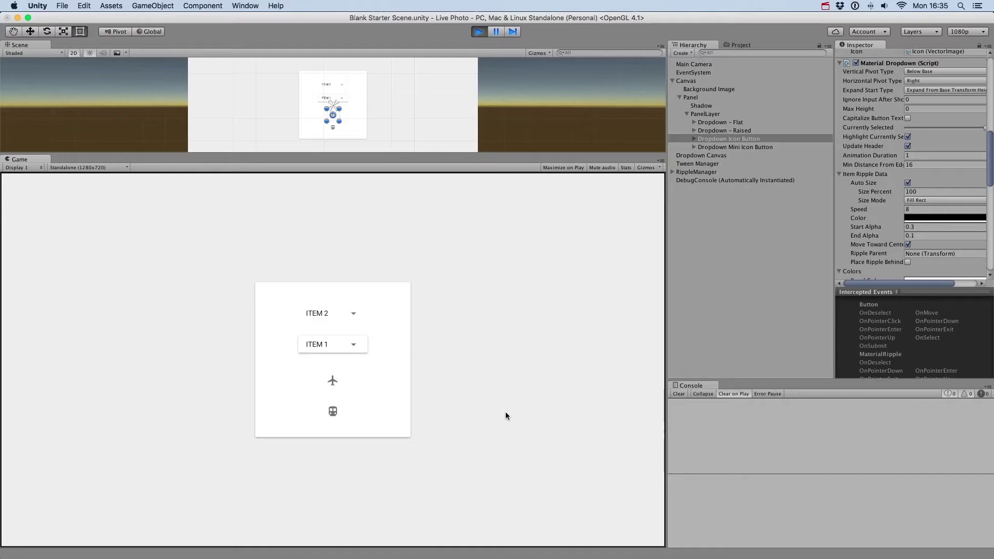
Add another Dropdown Mini Icon Button to PanelLayer and anchor it in the panel's top-right corner.
right_click(704, 113)
mouse_move(745, 205)
mouse_move(851, 268)
left_click(913, 303)
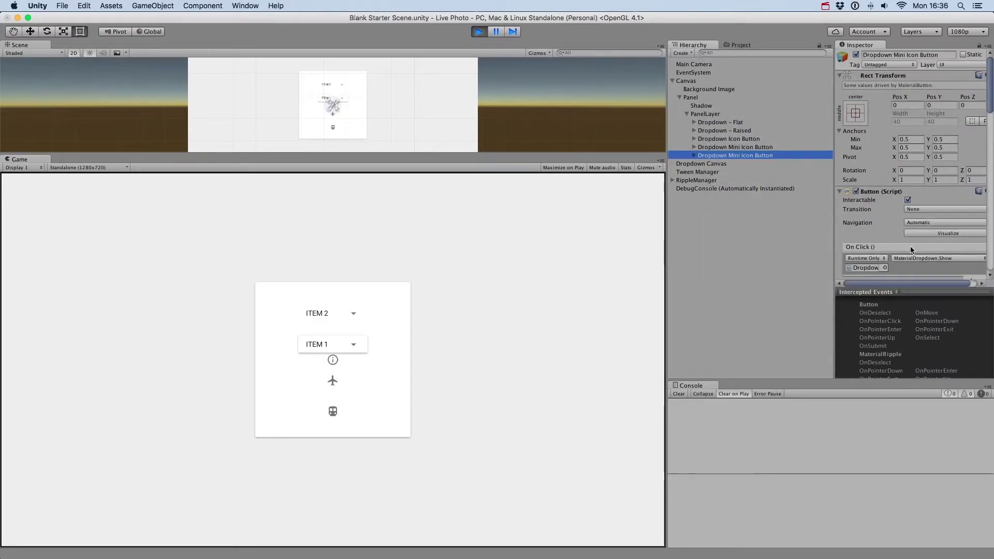
left_click(855, 113)
left_click(935, 195, "alt+shift")
left_click(808, 217)
Search the Material Design icons for "more" and give the new mini icon button the vertical three-dot icon.
scroll(931, 207, "down", 8)
left_click(964, 172)
left_click(755, 160)
type("more")
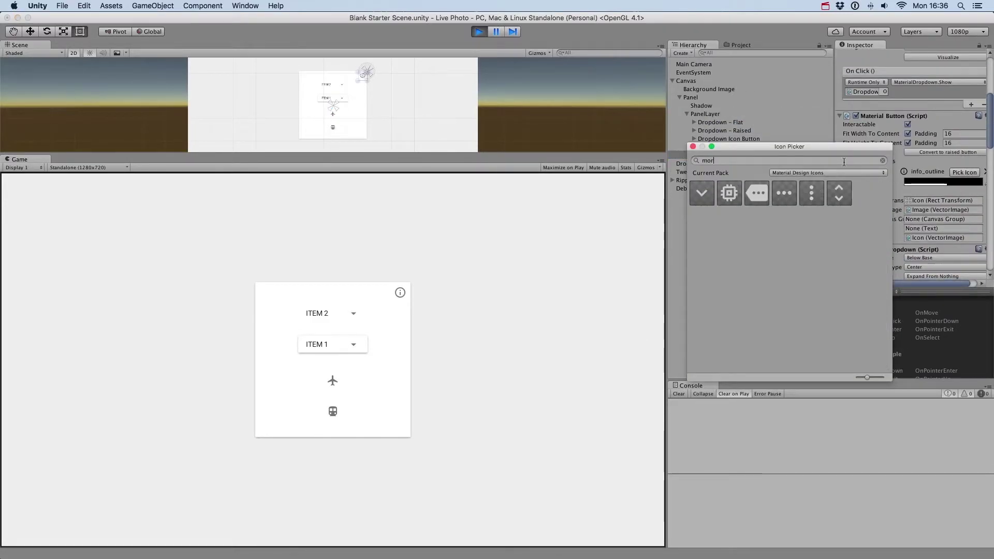
double_click(783, 193)
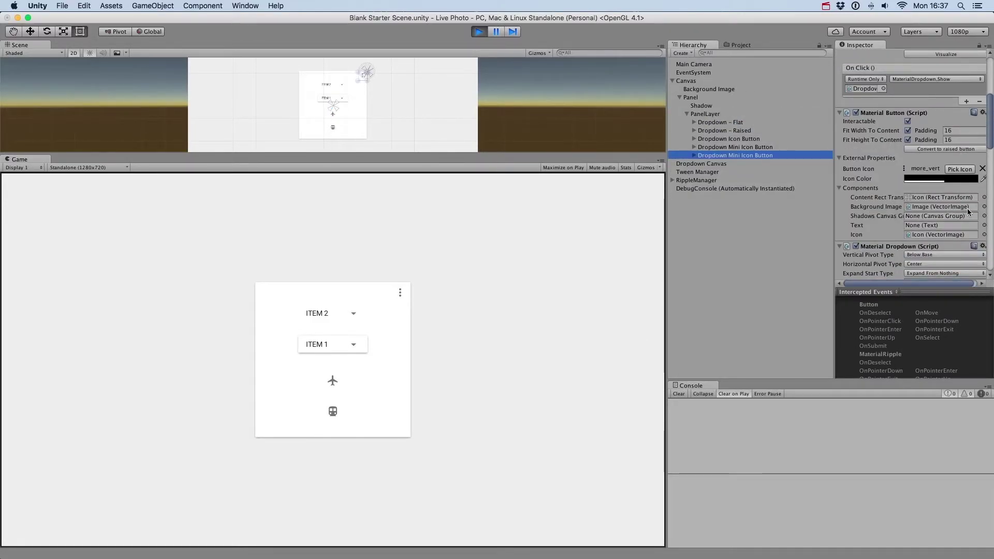
scroll(966, 208, "down", 10)
scroll(967, 208, "down", 10)
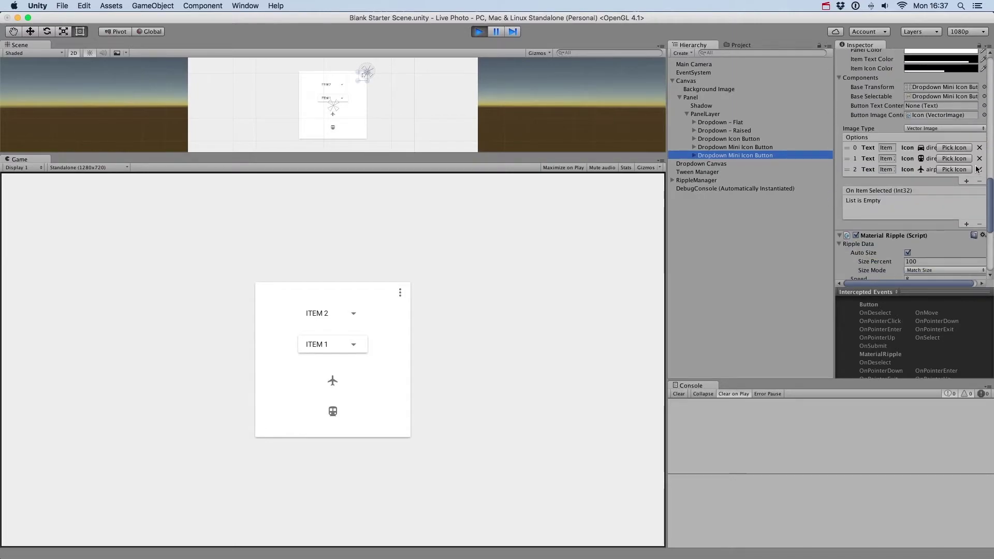
Reduce the three-dot button's options to Settings and Information, and give them the matching gear and info icons.
left_click(886, 148)
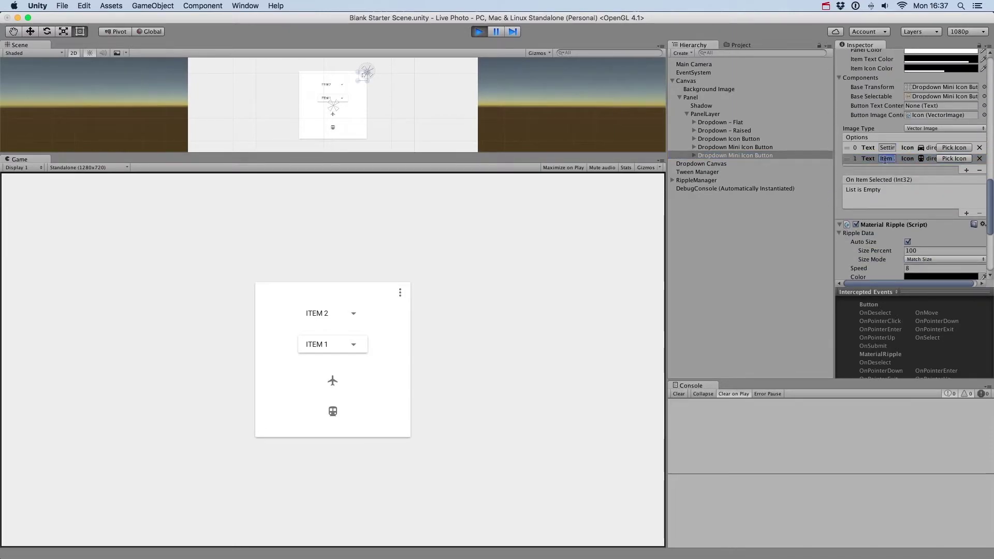
left_click(954, 148)
type("sett")
double_click(756, 193)
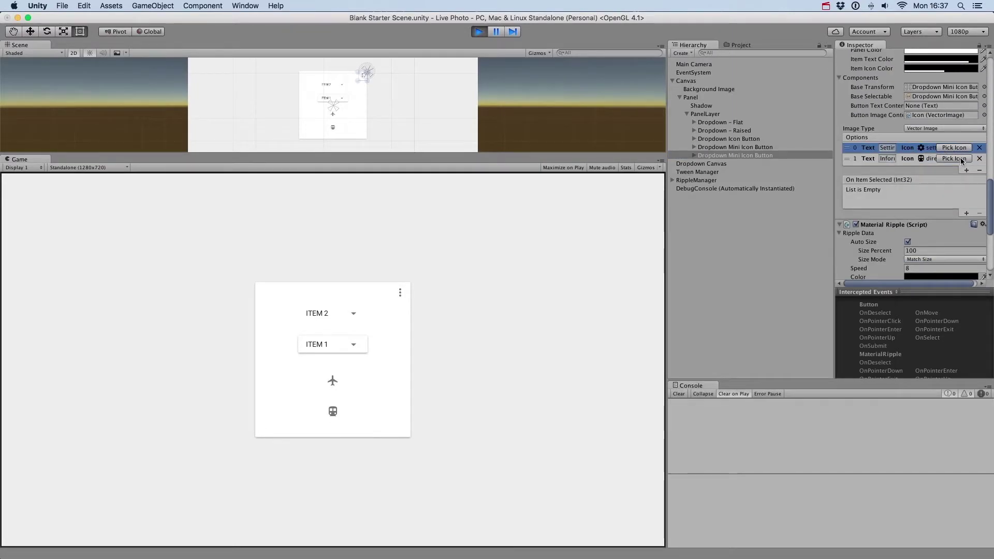
left_click(955, 159)
left_click(763, 161)
type("info")
double_click(702, 194)
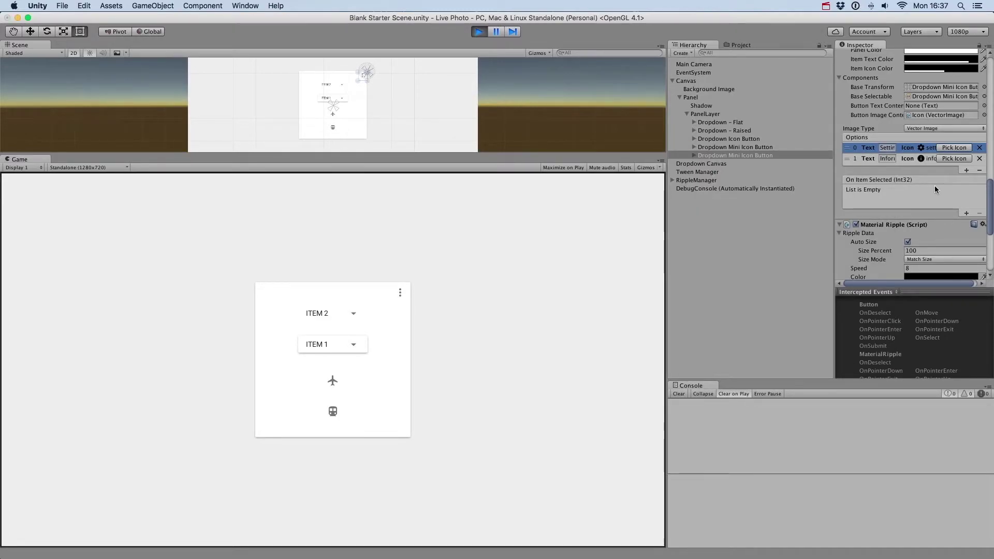
Turn off Update Header and Highlight Currently Selected for the three-dot button and set its Horizontal Pivot Type to Right.
left_click(763, 153)
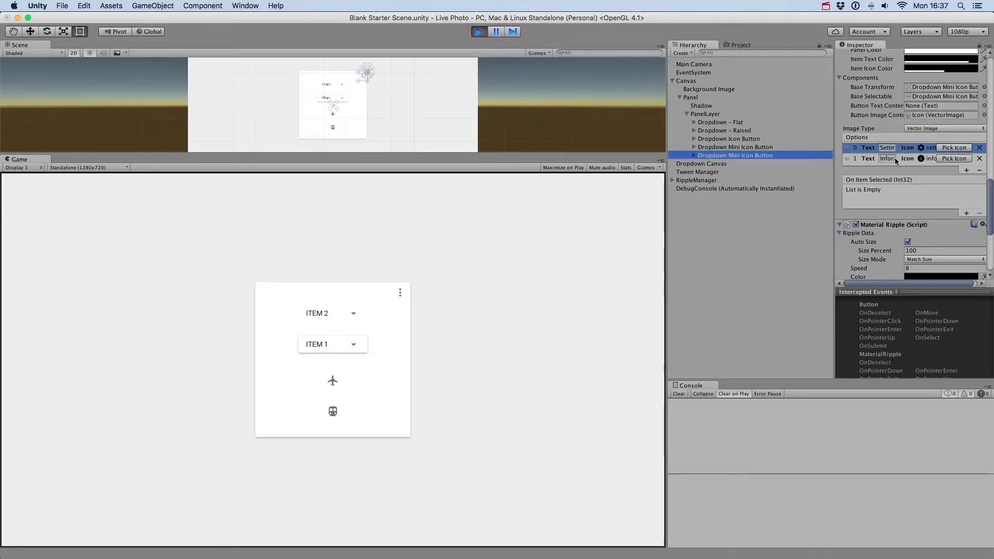
scroll(894, 158, "up", 3)
scroll(894, 157, "up", 8)
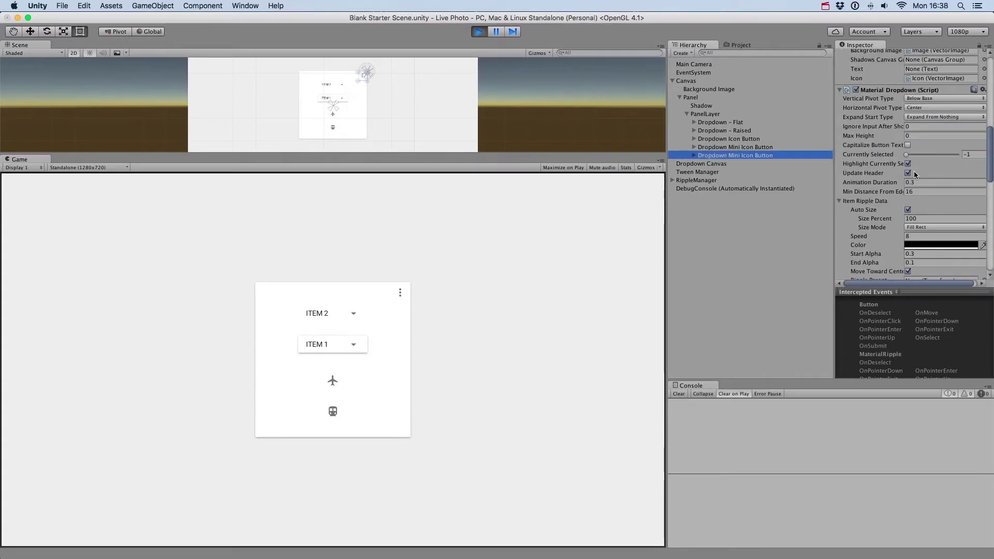
left_click(913, 174)
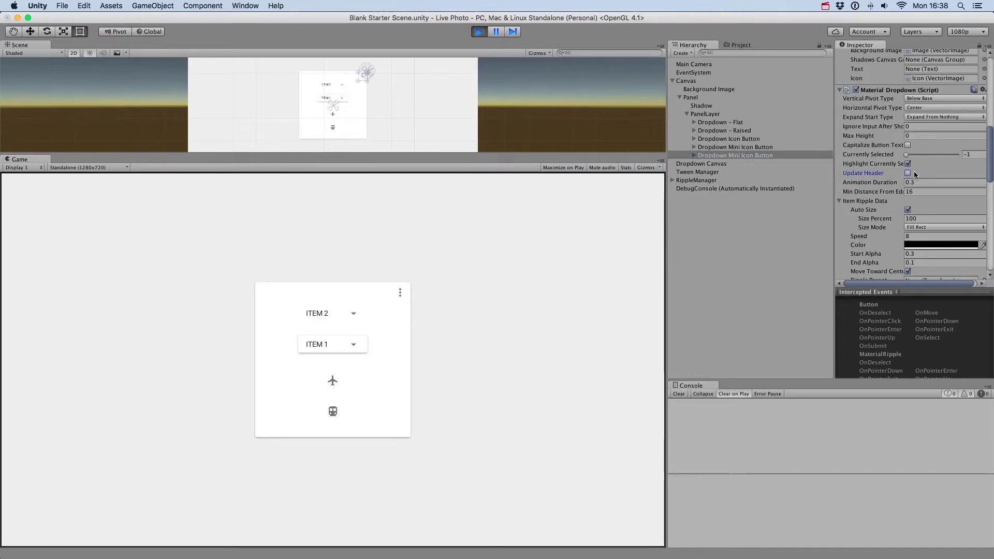
left_click(909, 163)
left_click(930, 106)
left_click(929, 113)
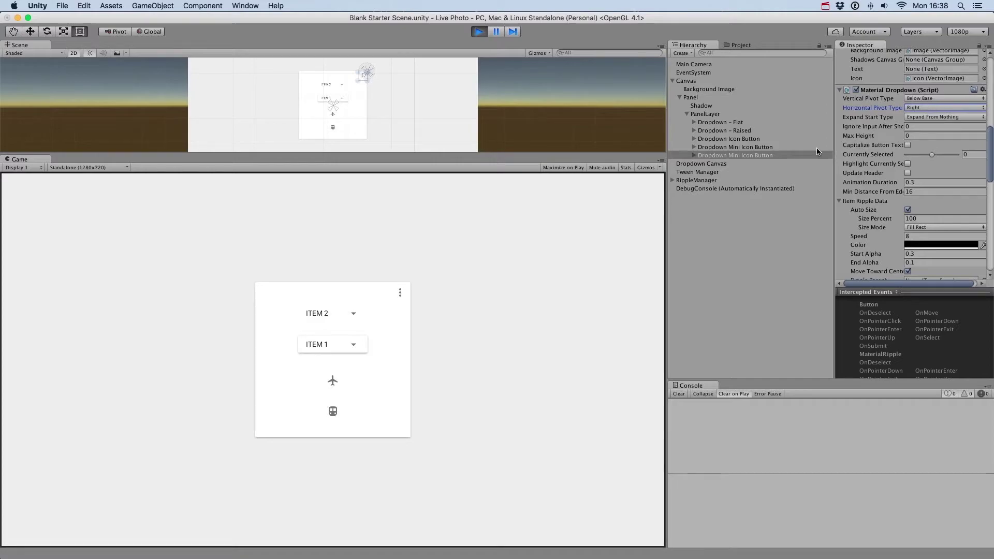
Test the three-dot menu in the game preview by choosing Information and reopening it to choose Settings.
left_click(397, 291)
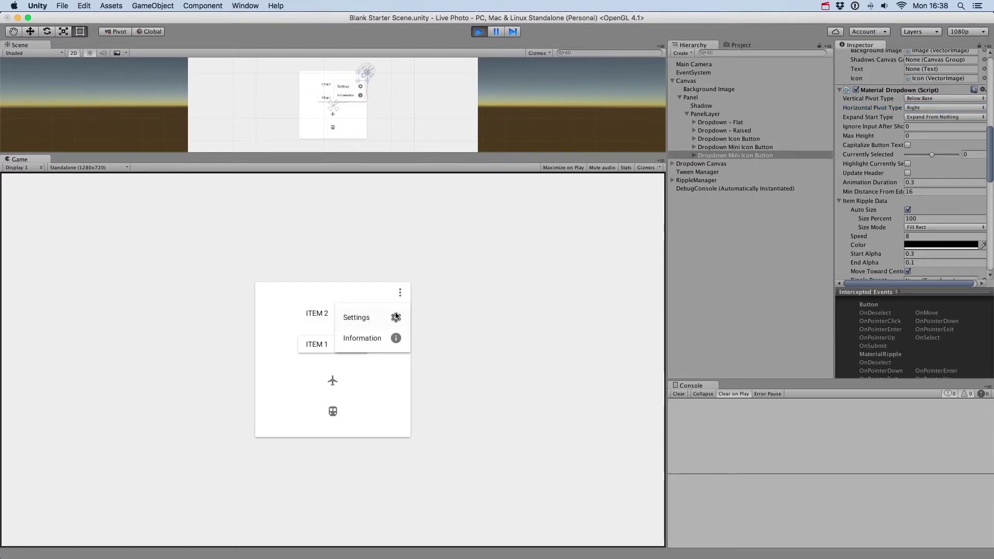
left_click(393, 337)
left_click(402, 293)
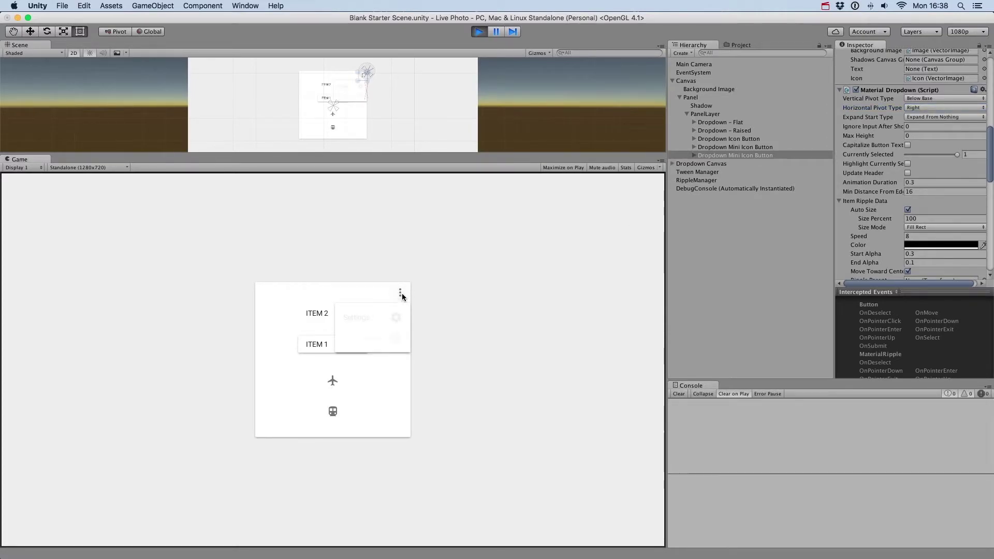
left_click(389, 318)
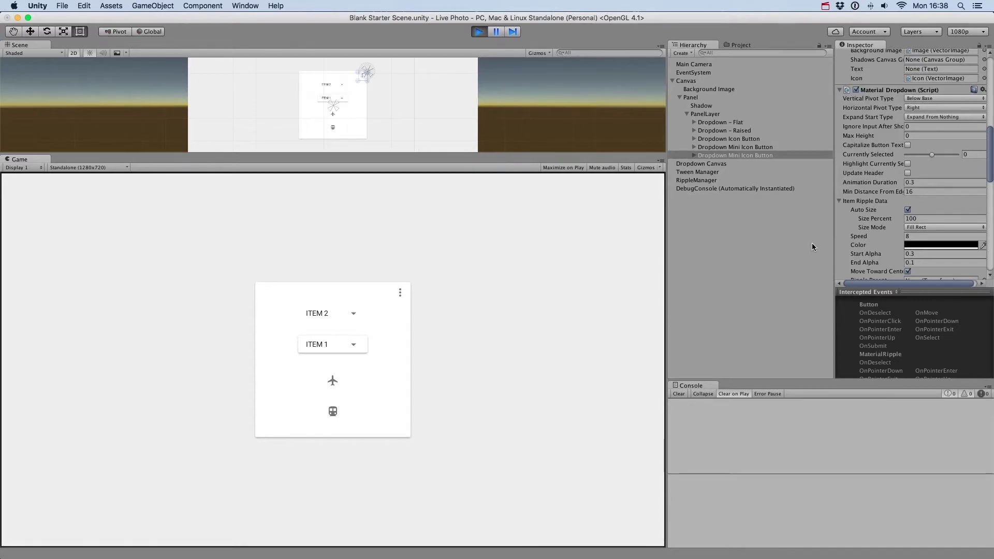
Add a MaterialUI raised dropdown directly to Canvas and anchor and position it in the canvas's top-right corner.
right_click(694, 81)
mouse_move(749, 175)
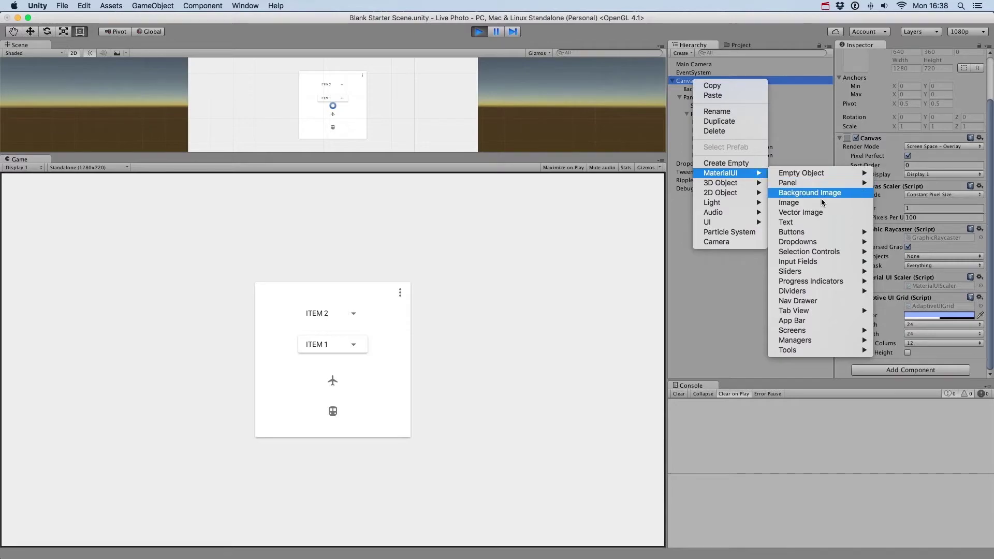
mouse_move(827, 243)
left_click(901, 252)
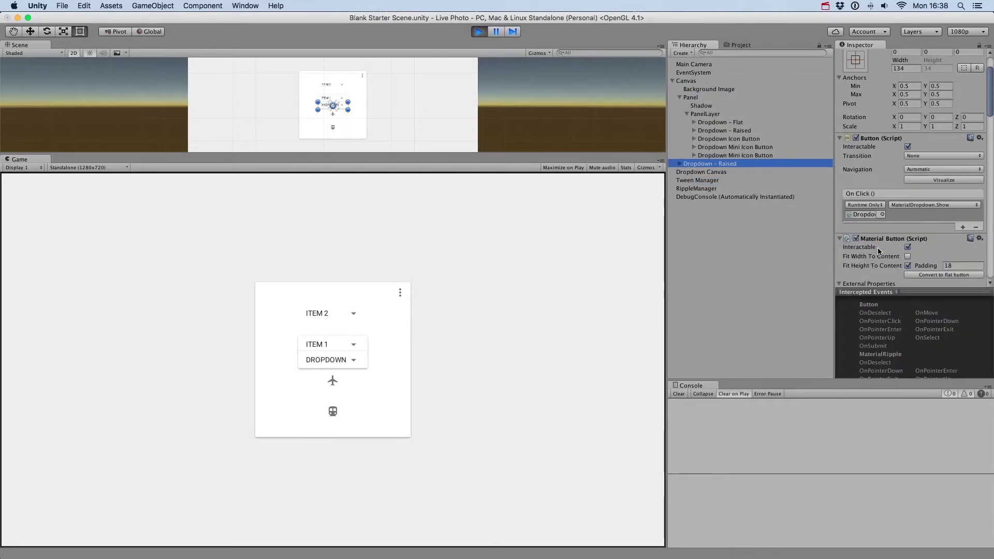
left_click(855, 61)
left_click(951, 144, "alt+shift")
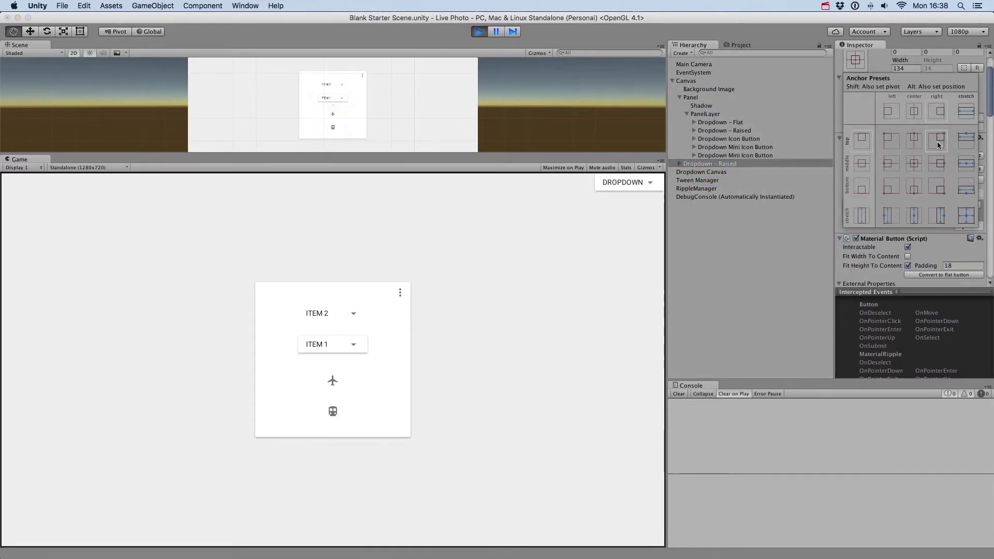
left_click(766, 263)
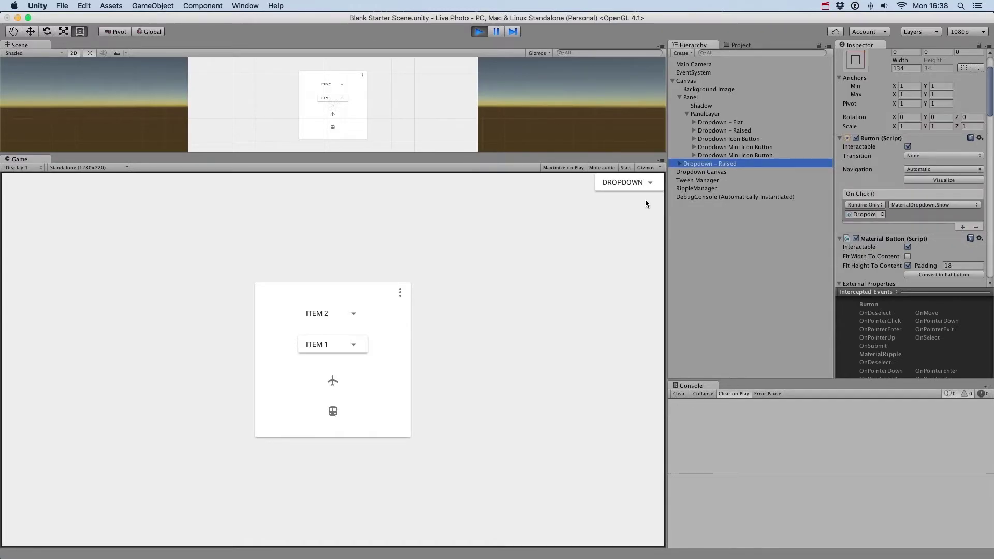
Set the corner dropdown's Min Distance From Edge to 0, opening its list in the game preview before and after the change.
left_click(651, 186)
left_click(651, 185)
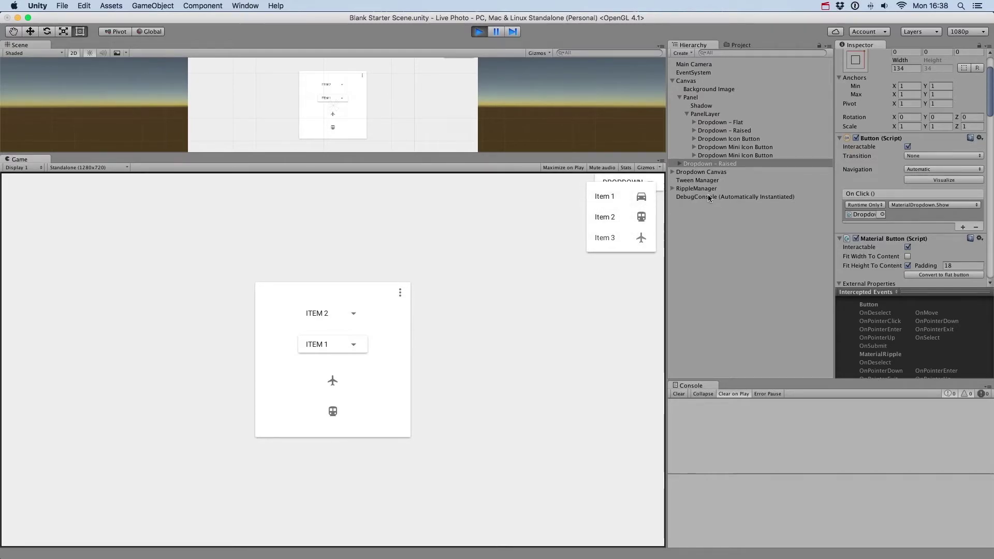
scroll(948, 228, "down", 5)
scroll(949, 227, "down", 3)
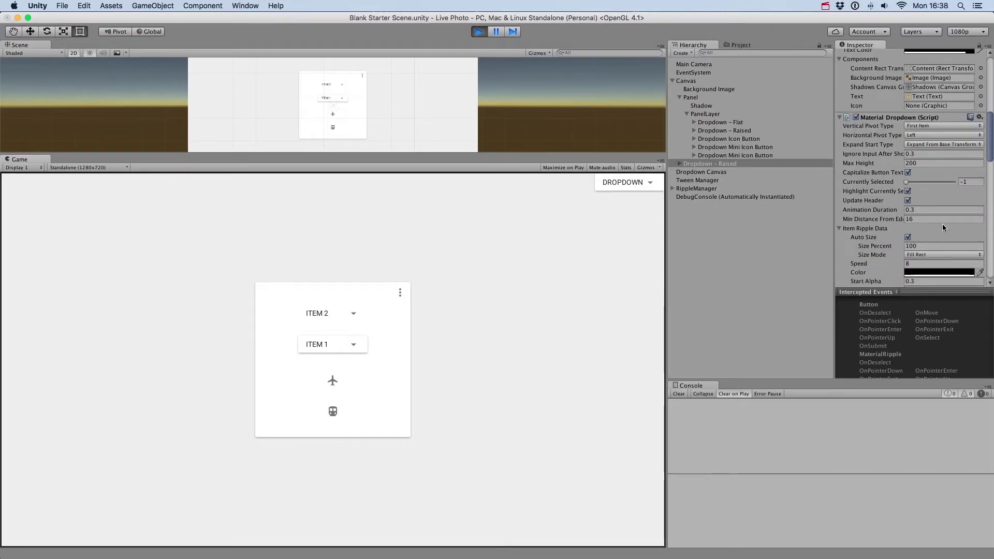
left_click(934, 220)
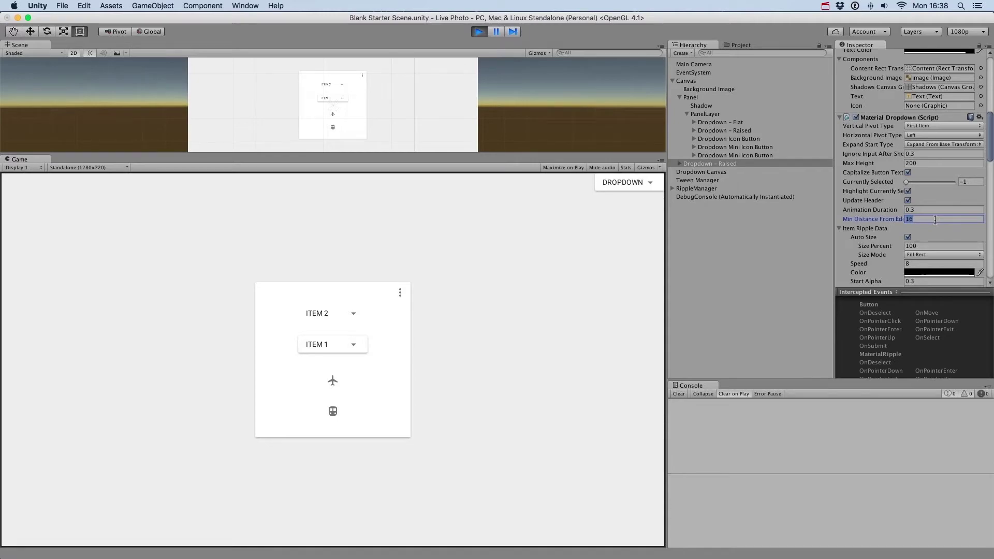
type("0")
left_click(627, 235)
left_click(650, 185)
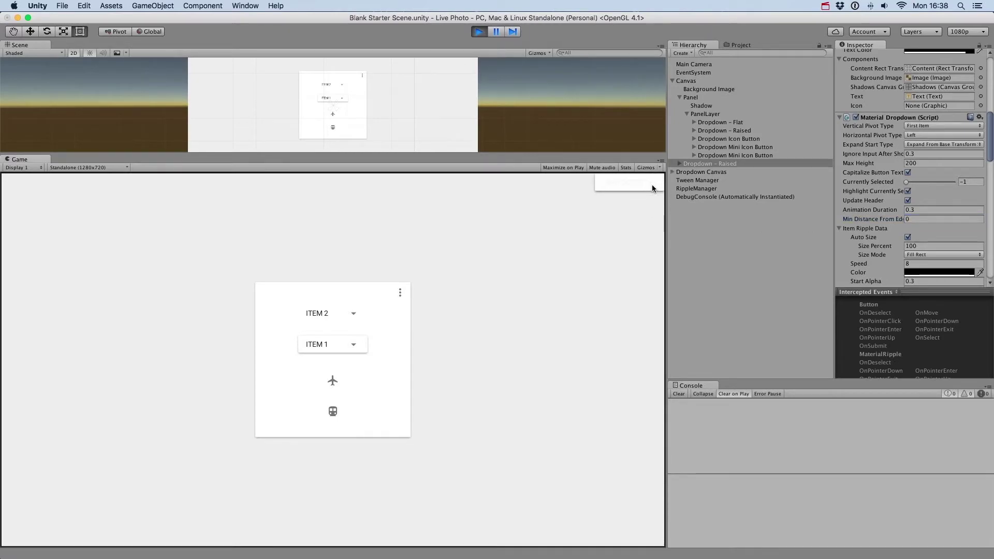
left_click(606, 269)
Load the Blue color presets and set the corner dropdown's Panel Color to Blue 200.
scroll(931, 216, "down", 4)
scroll(931, 216, "down", 4)
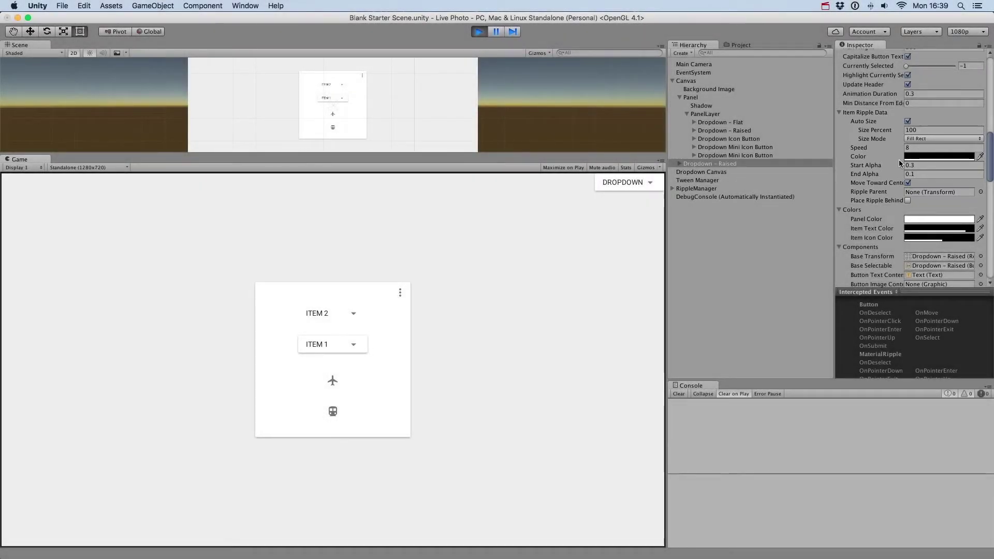
left_click(928, 222)
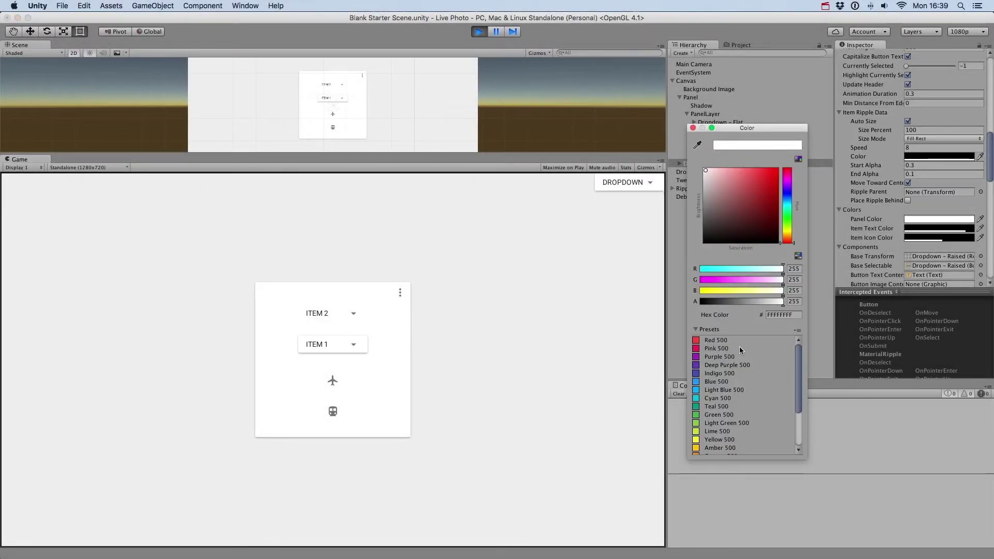
left_click(799, 332)
left_click(828, 416)
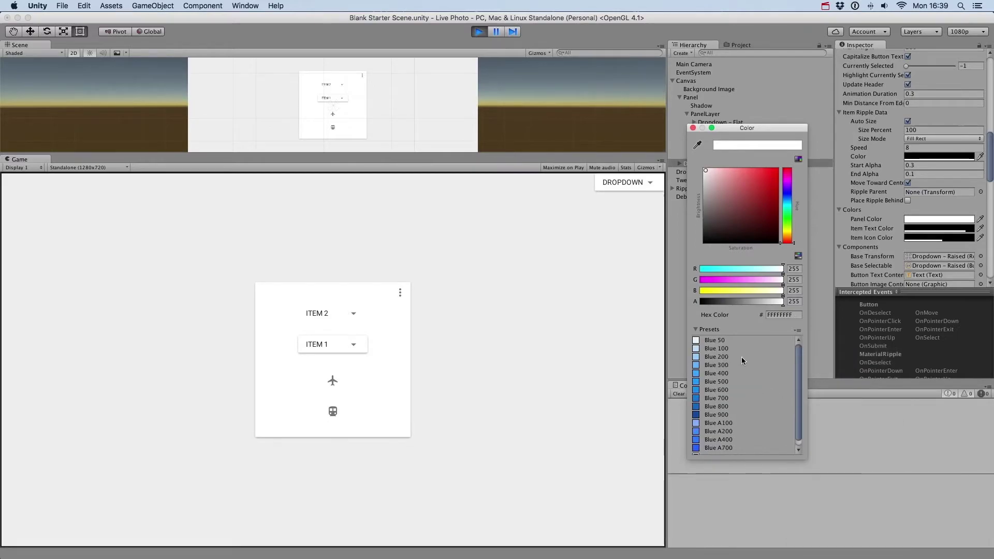
left_click(741, 358)
Set the corner dropdown's Item Text Color and Item Icon Color to Blue 700, and choose Item 2 from its list in the preview.
left_click(934, 231)
left_click(725, 399)
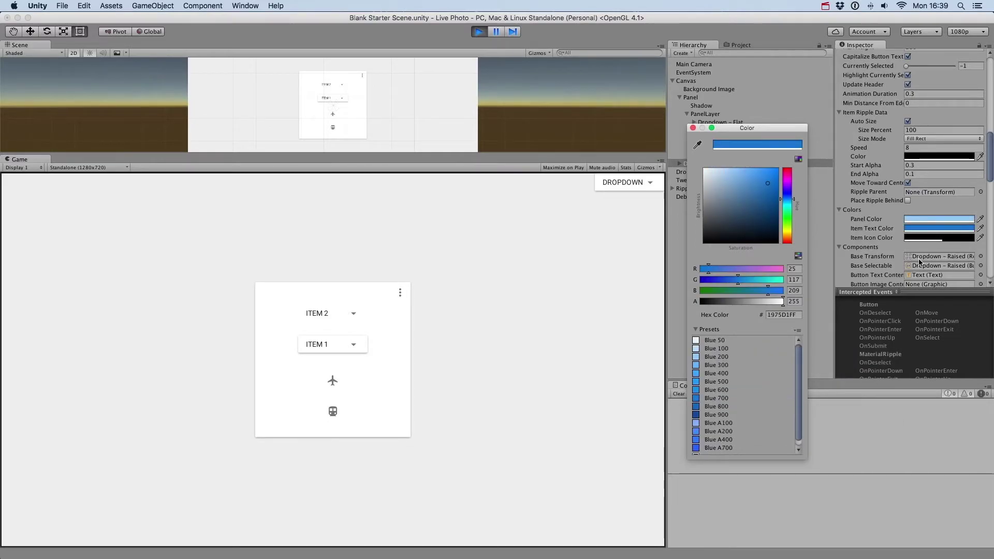
left_click(925, 237)
left_click(719, 398)
left_click(692, 128)
left_click(651, 179)
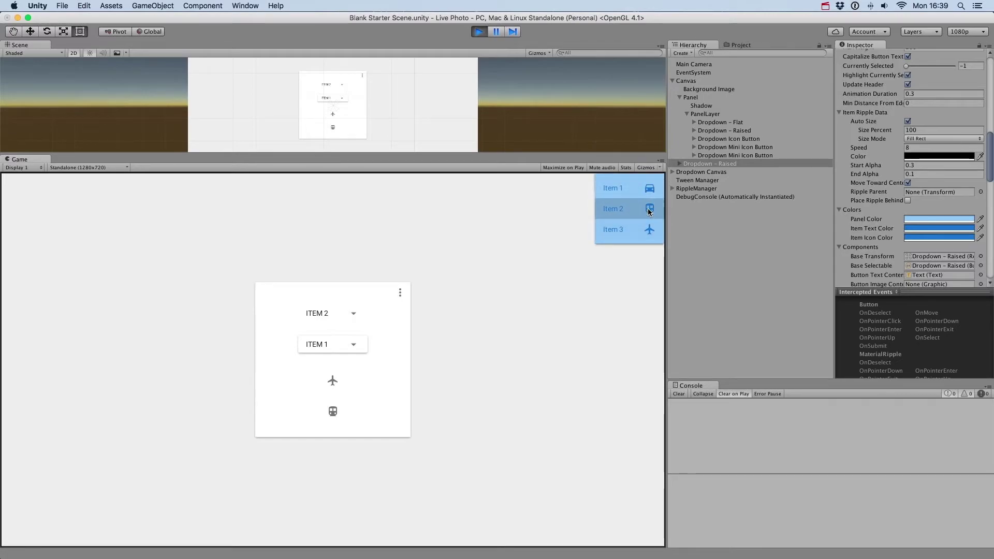
left_click(648, 209)
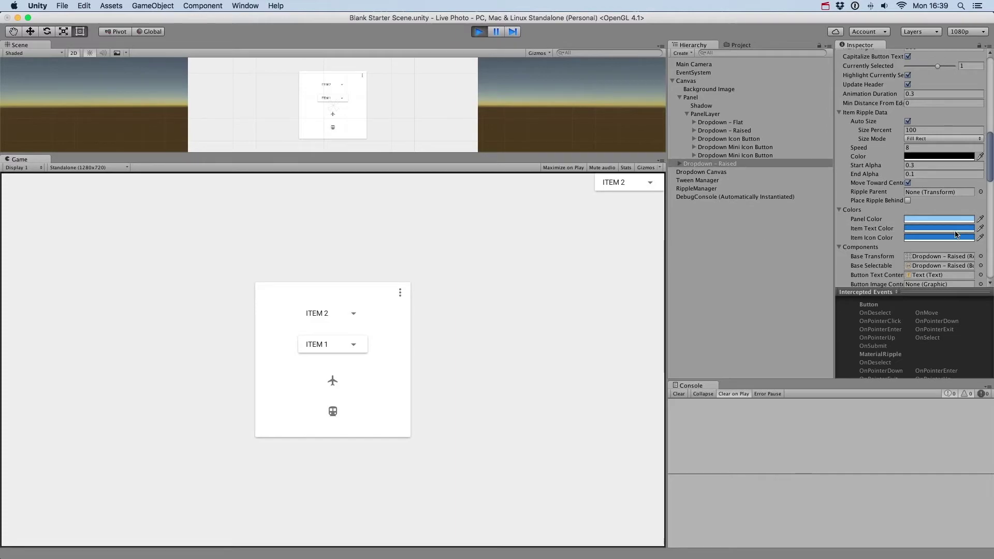
Look at the Image Type choices for the corner dropdown's options and keep Vector Image.
scroll(942, 210, "down", 5)
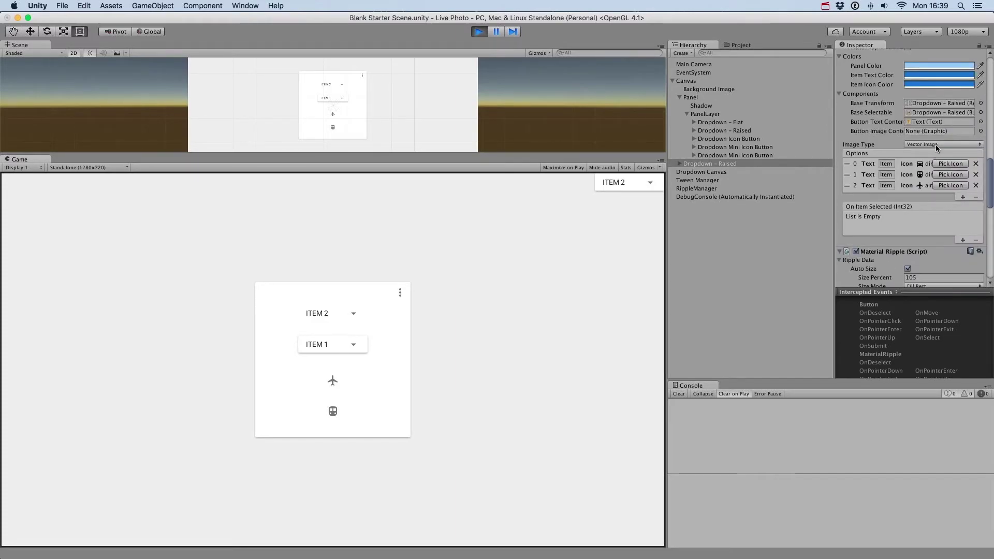
left_click(936, 145)
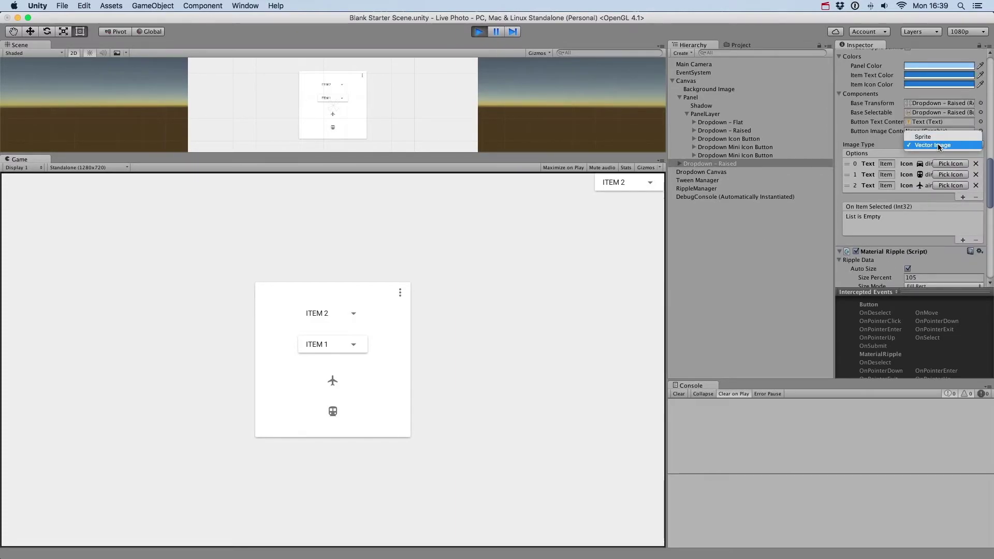
left_click(910, 199)
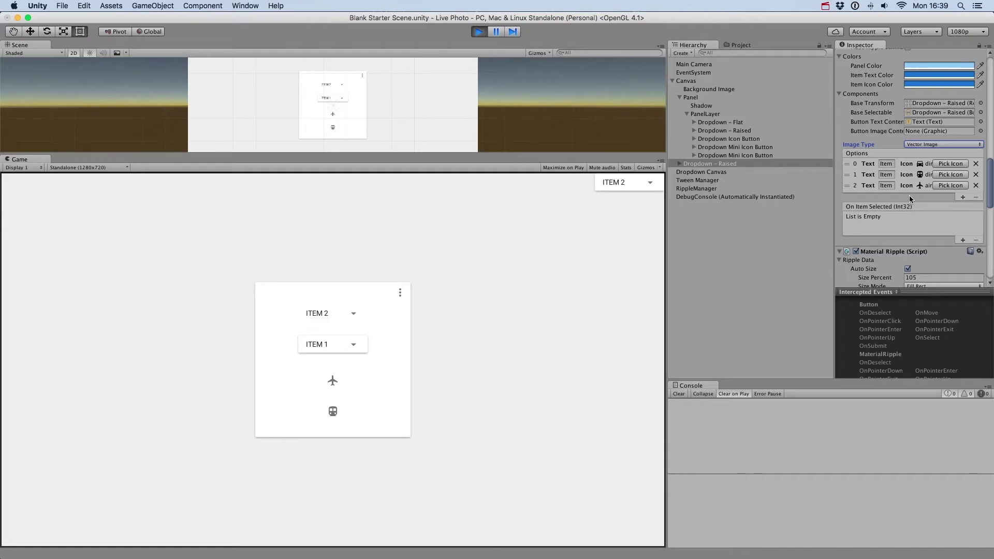
Add three options to the corner dropdown and remove two of them so that four options remain.
left_click(964, 197)
left_click(962, 208)
left_click(962, 219)
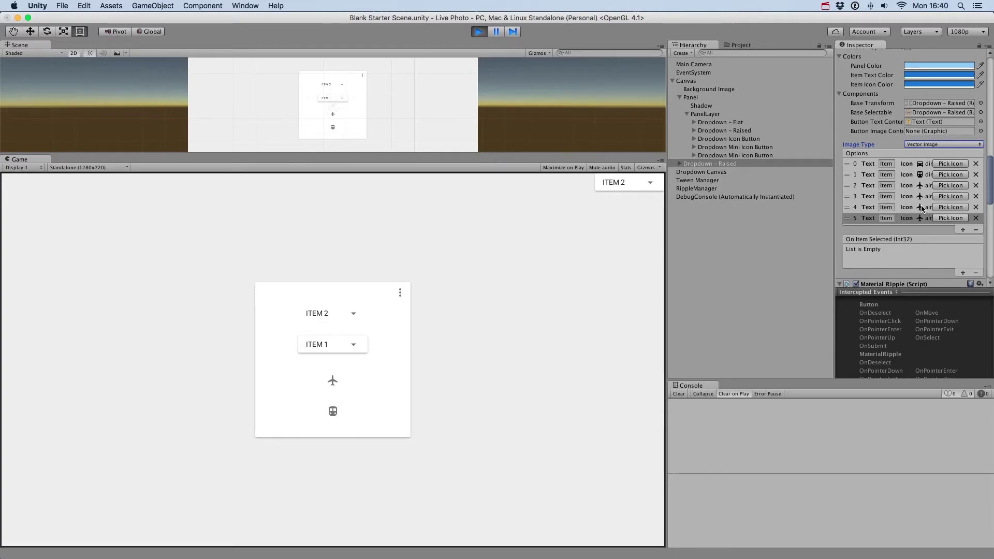
left_click(920, 207)
left_click(974, 229)
left_click(920, 197)
left_click(974, 219)
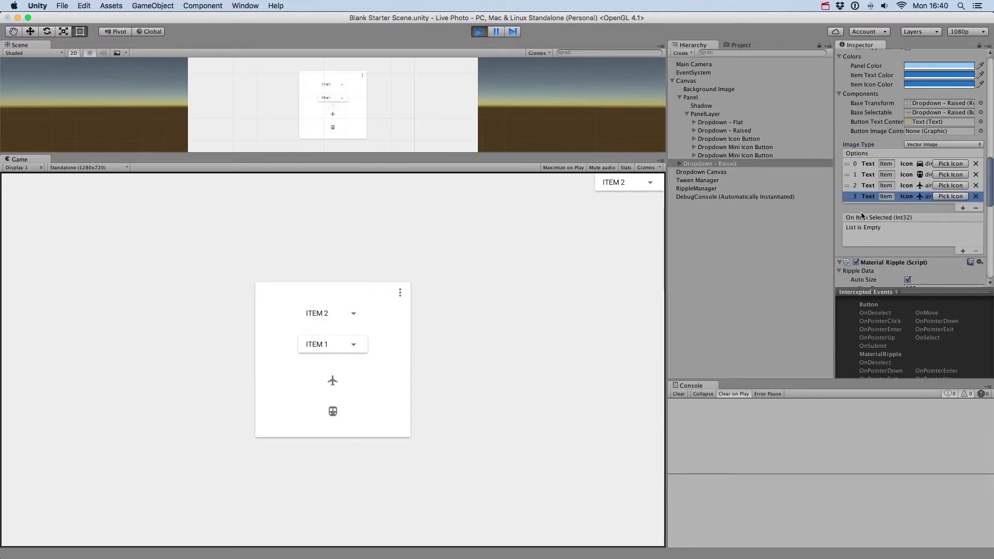
Rename the corner dropdown's four options as First, Second, Third and Fourth.
left_click(886, 164)
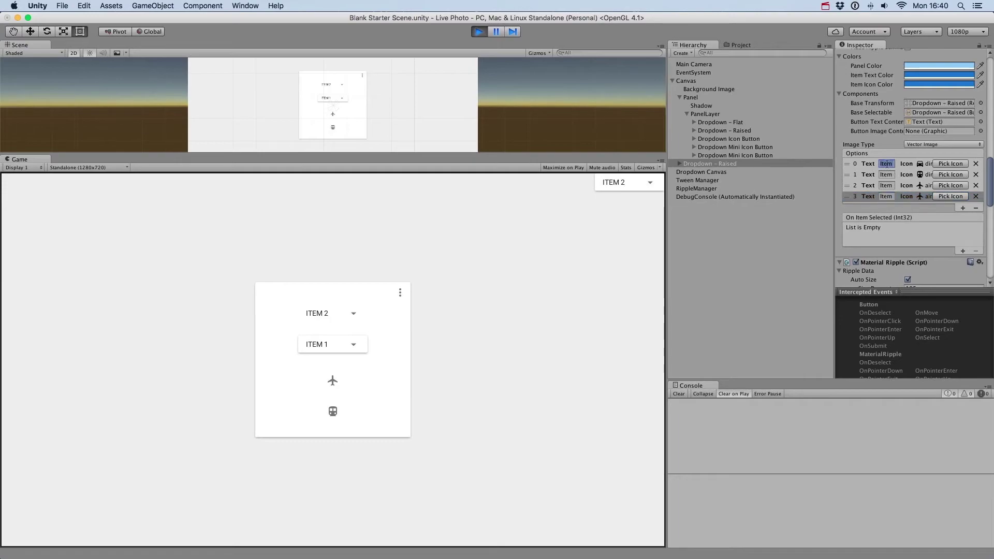
type("First")
key("Tab")
type("Second")
key("Tab")
type("Third")
key("Tab")
type("Fou")
Search the Material Design icons for "bik" and give the Fourth option the bicycle icon.
left_click(947, 197)
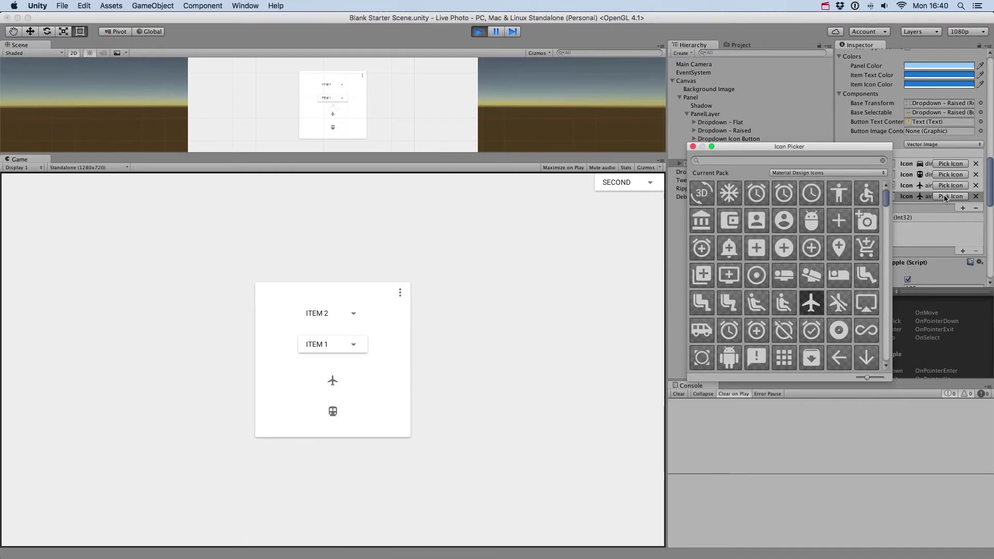
type("bik")
double_click(702, 193)
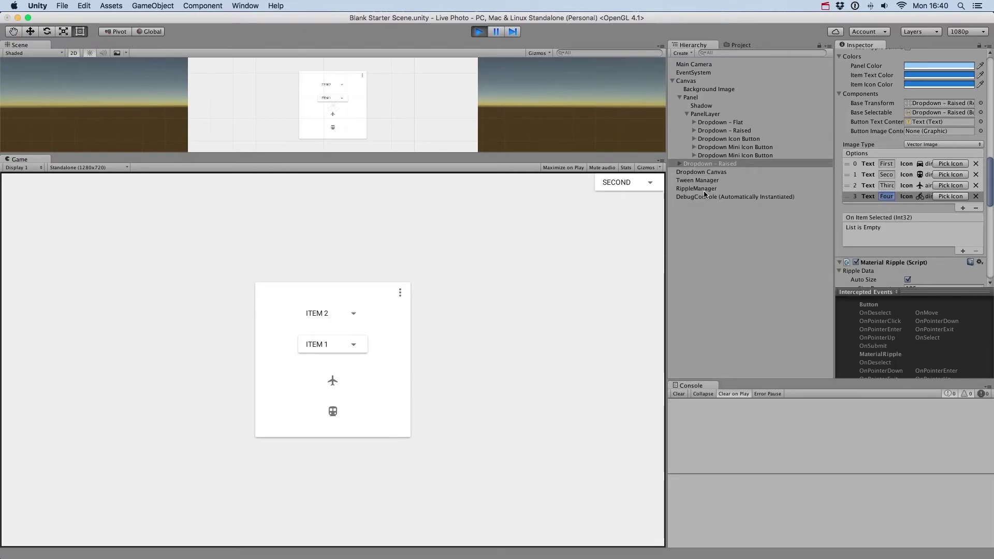
Move the Fourth option to directly below First and view the reordered list in the game preview.
left_click_drag(852, 197, 851, 176)
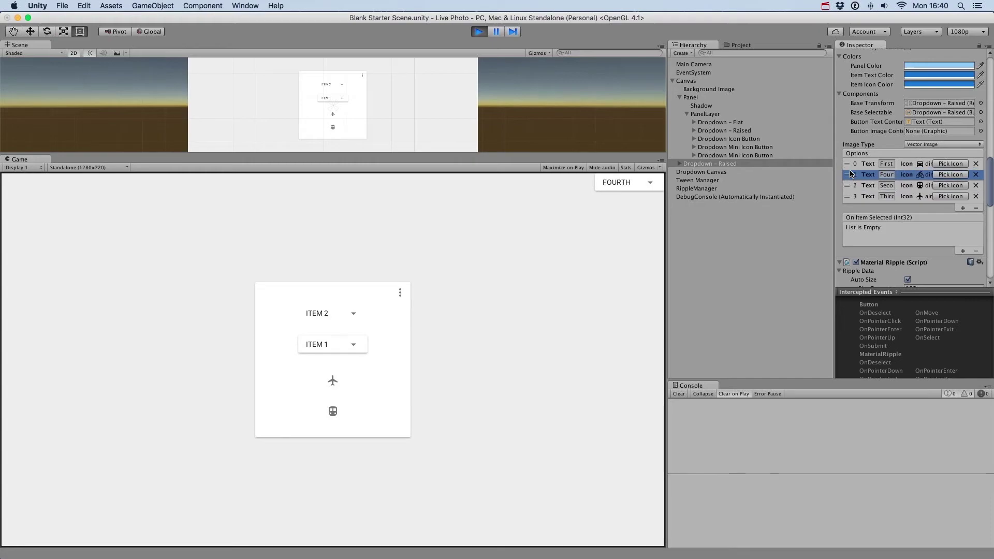
left_click(653, 184)
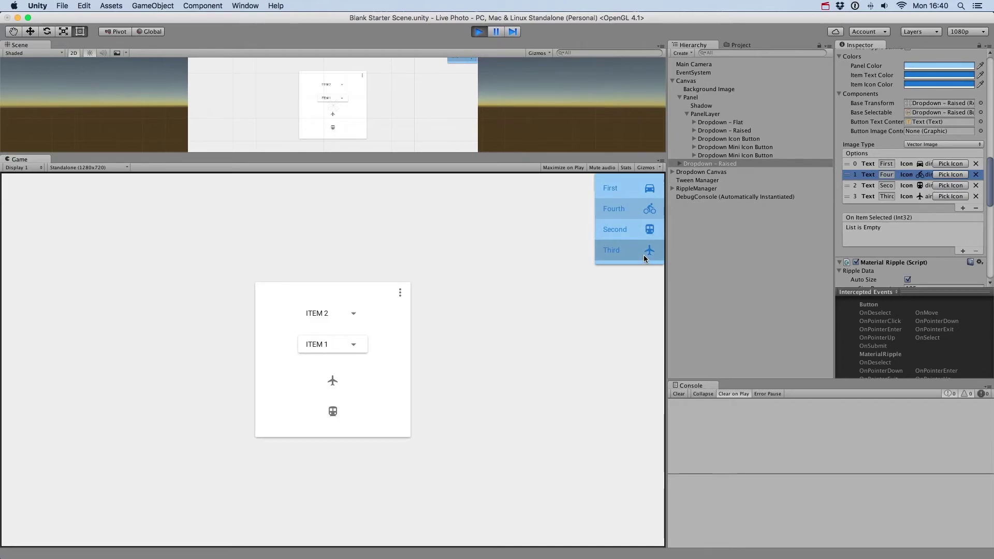
left_click(639, 284)
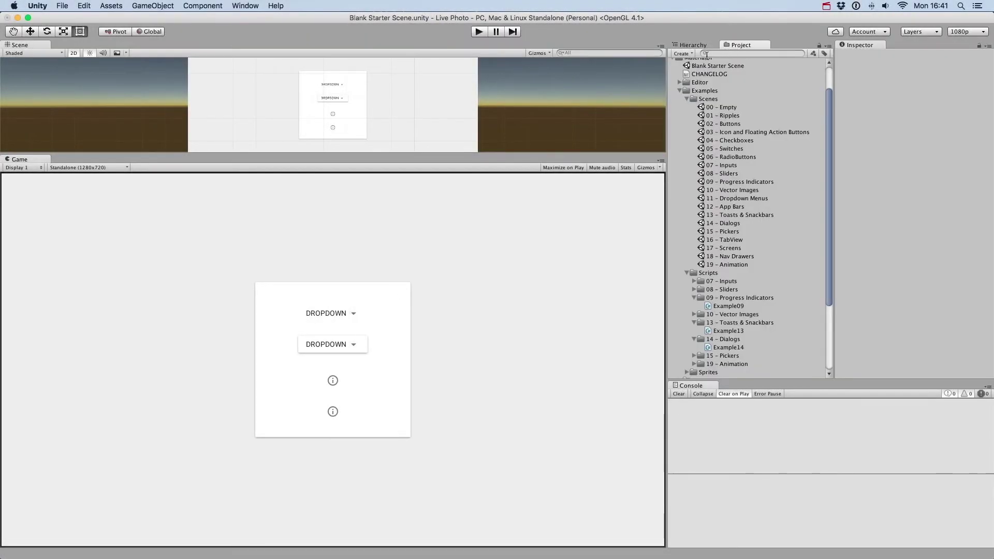
Create a C# script in the project with the default name NewBehaviourScript and open it in MonoDevelop.
right_click(697, 60)
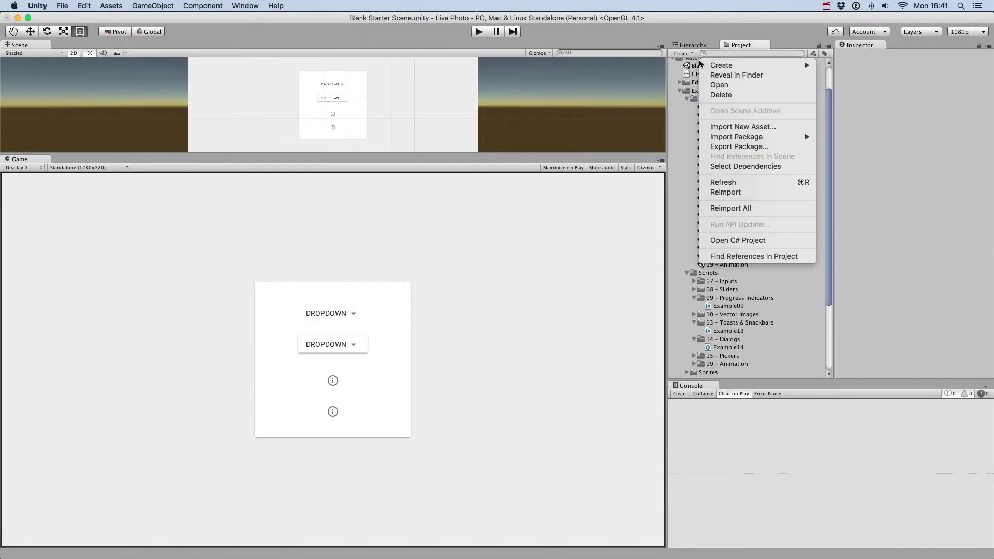
mouse_move(709, 65)
left_click(828, 80)
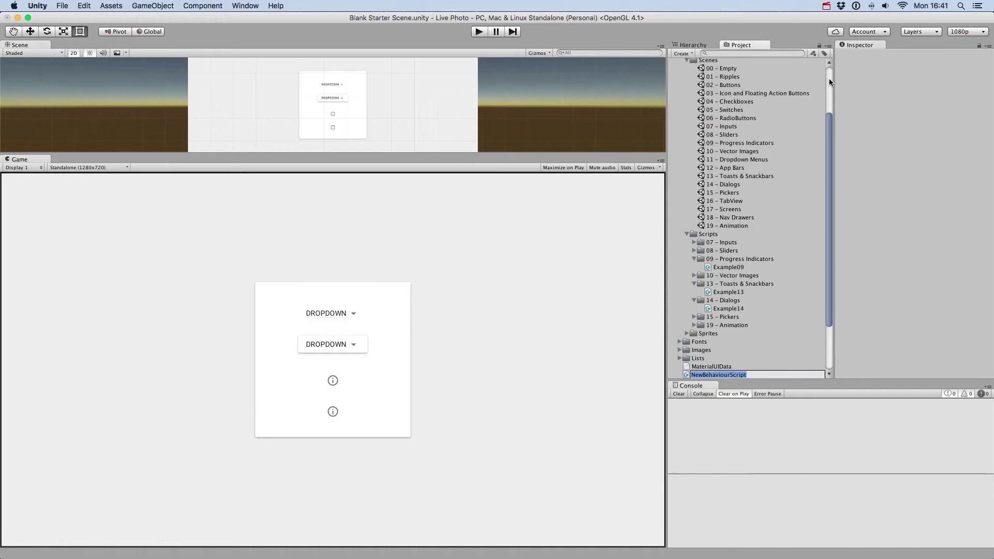
key("Return")
double_click(742, 374)
Replace the script's default Start and Update methods with an empty public void OnItemSelected(int index) method.
left_click_drag(286, 262, 278, 198)
key("BackSpace")
type("public void OnItemSelected(int index)")
key("Return")
key("Return")
type("}")
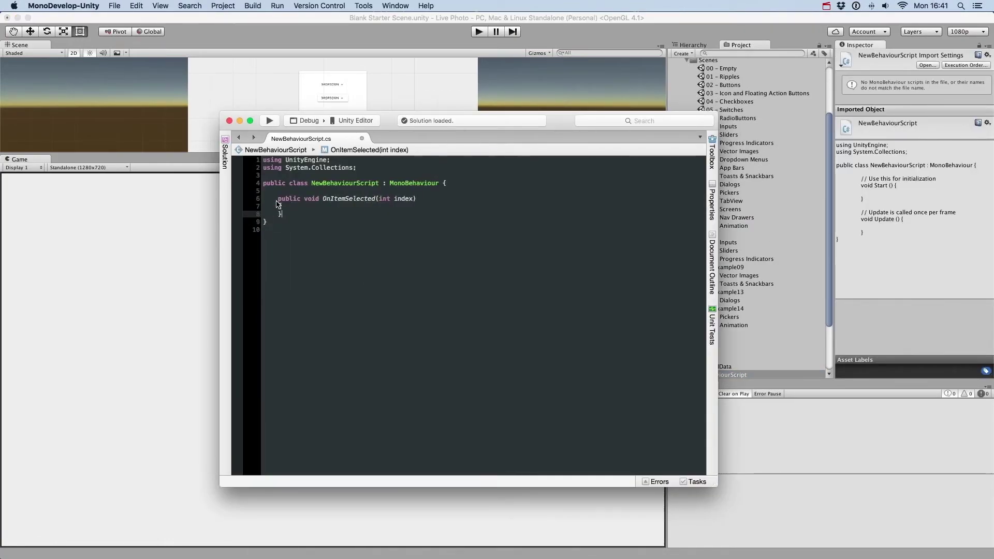
Insert a line above OnItemSelected and put the [SerializeField] attribute on it.
key("Up")
key("Up")
key("Up")
key("Return")
key("Return")
key("Up")
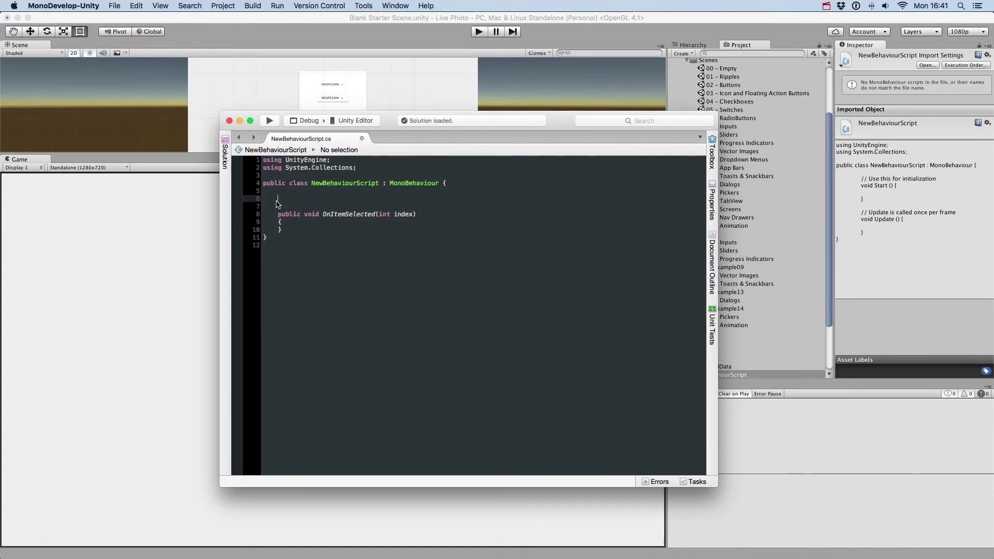
type("[SerializeField]")
Add "using MaterialUI;" below the script's existing using directives.
key("Up")
key("Up")
key("Up")
key("Return")
key("Up")
type("using MaterialUI;")
Complete the serialized field as private MaterialDropdown m_Dropdown.
key("Down")
key("Down")
key("Down")
key("Down")
key("End")
type("private M")
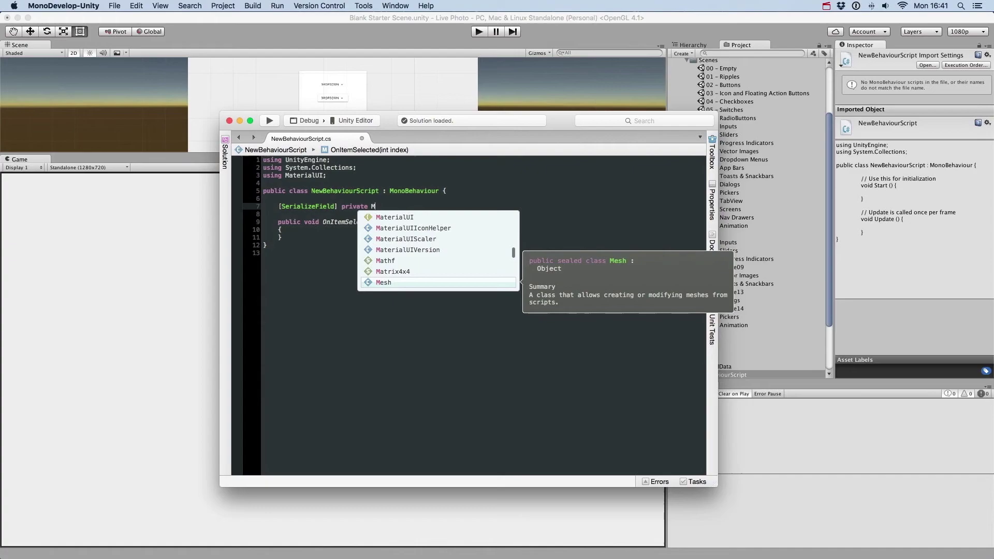
type("AterialDropdown m_Drodown;")
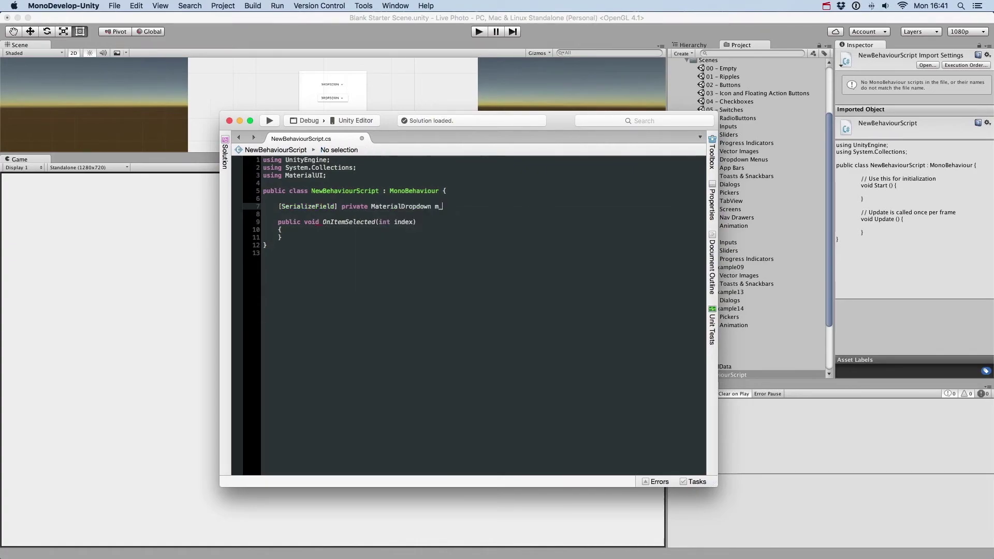
key("Left")
key("Left")
key("Left")
key("Left")
key("Left")
type("pp")
Start a ToastManager.Show call inside OnItemSelected that reads m_Dropdown.optionDataList[index].
key("Down")
key("Down")
key("Down")
key("End")
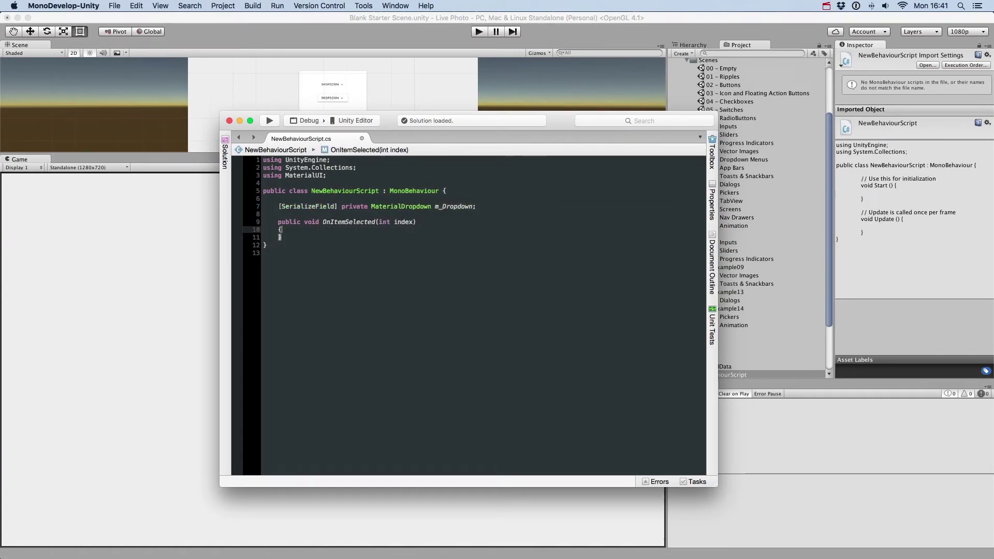
key("Return")
type("ToastManager.Show(m_Dropdown")
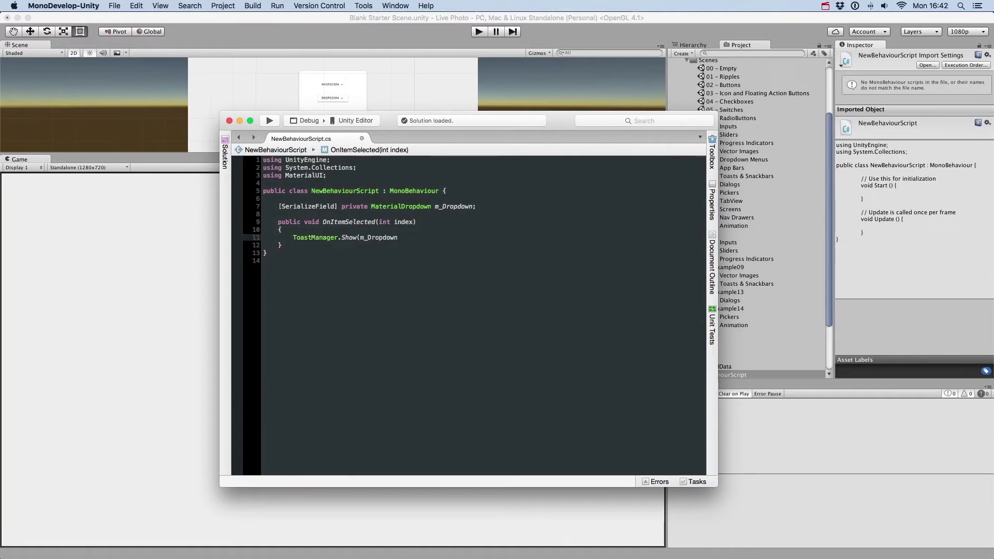
type(".optionDataList[index].")
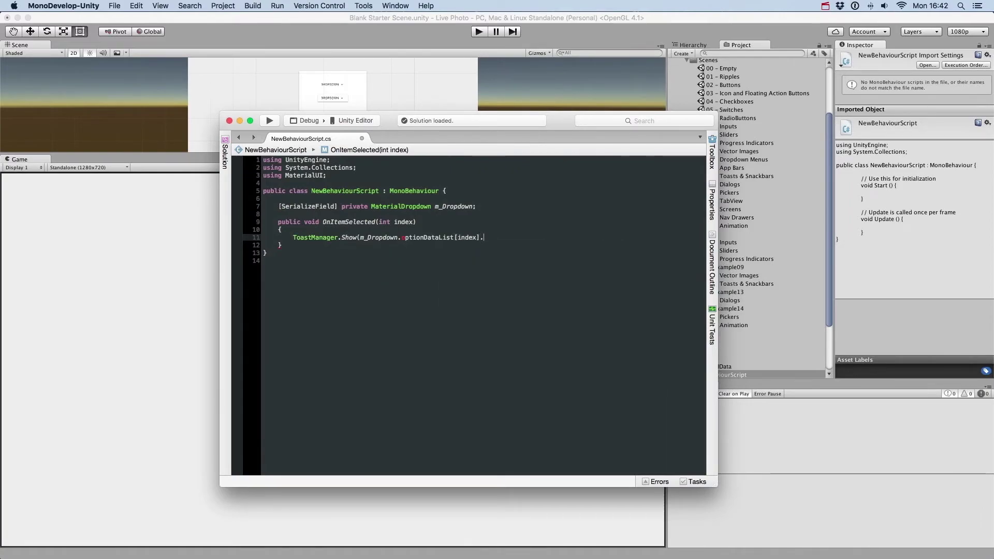
Correct the toast argument to m_Dropdown.optionDataList.options[index].text and append " selected!" to it.
key("alt+shift+Left")
key("alt+shift+Left")
key("alt+shift+Left")
type(".options[index].")
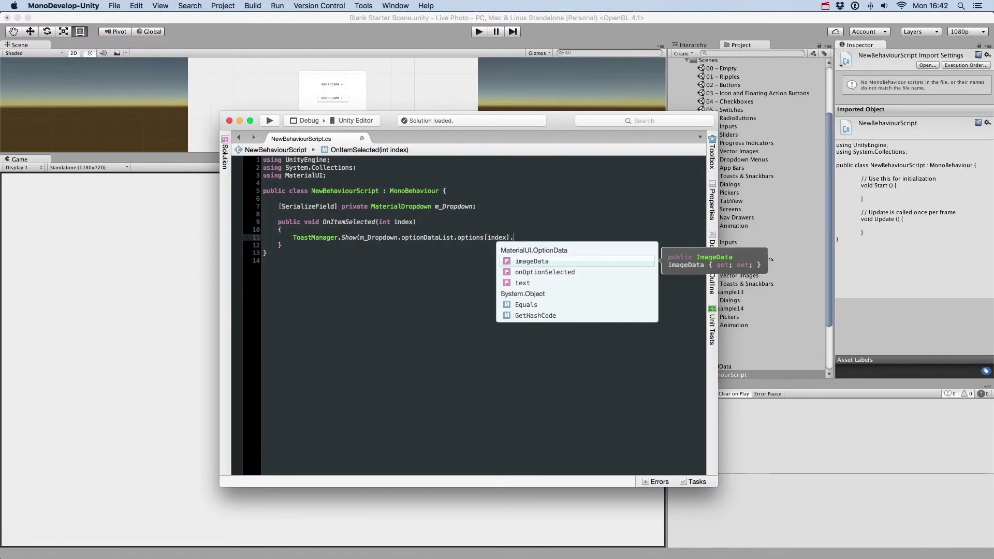
type("text + \" se);")
key("Left")
key("Left")
type("+ \" se")
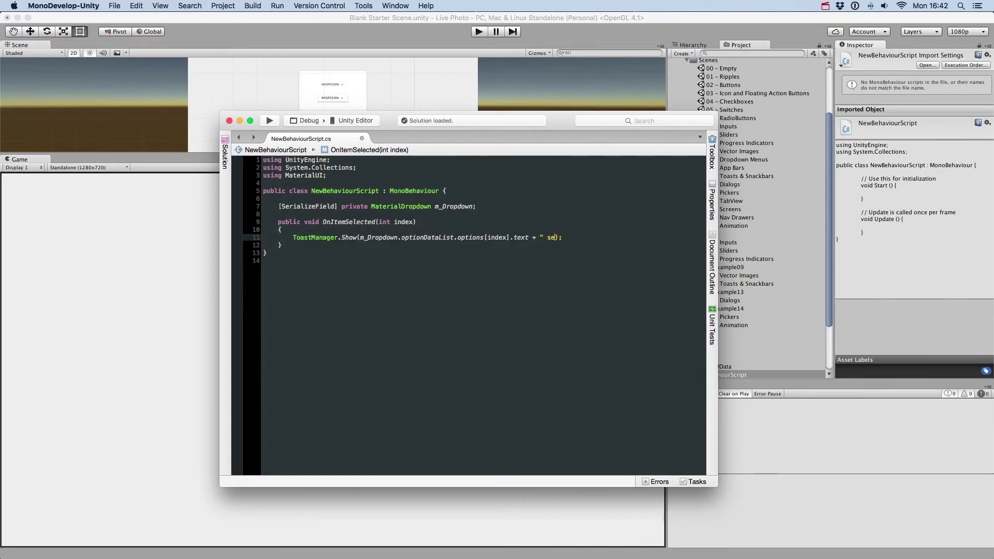
type("lected!\"")
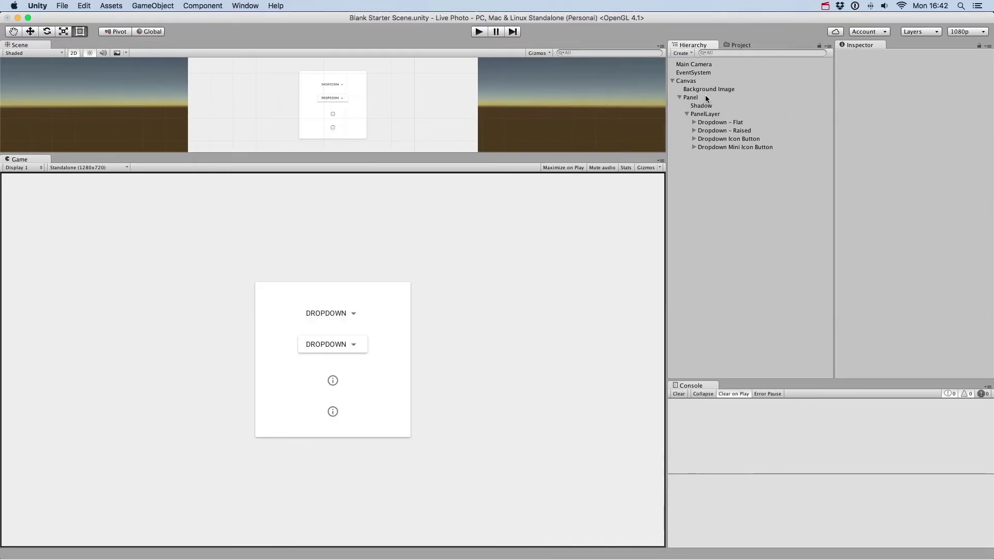
Switch to Unity, add the New Behaviour Script component to Panel and assign Dropdown - Raised to its Dropdown field.
left_click(705, 97)
left_click(924, 270)
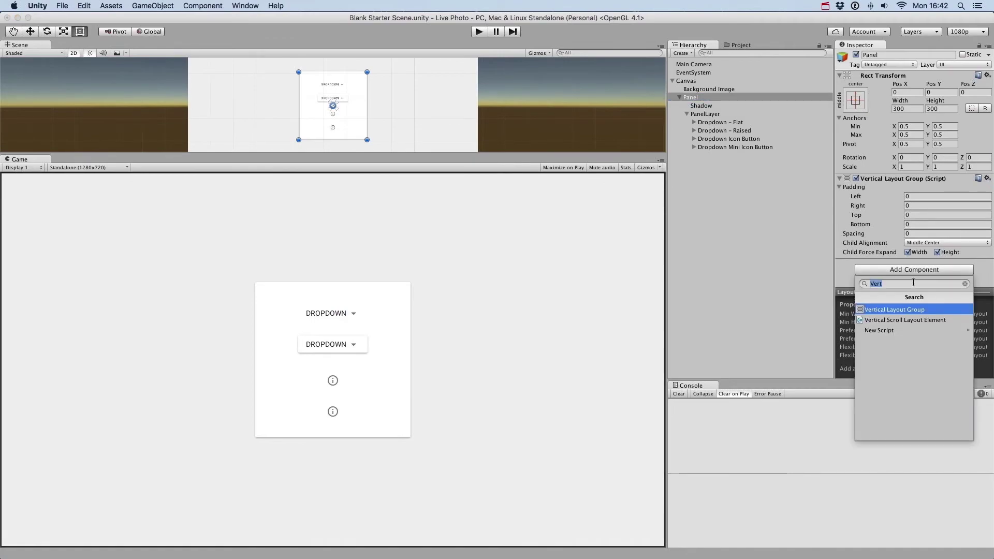
type("New")
left_click(903, 318)
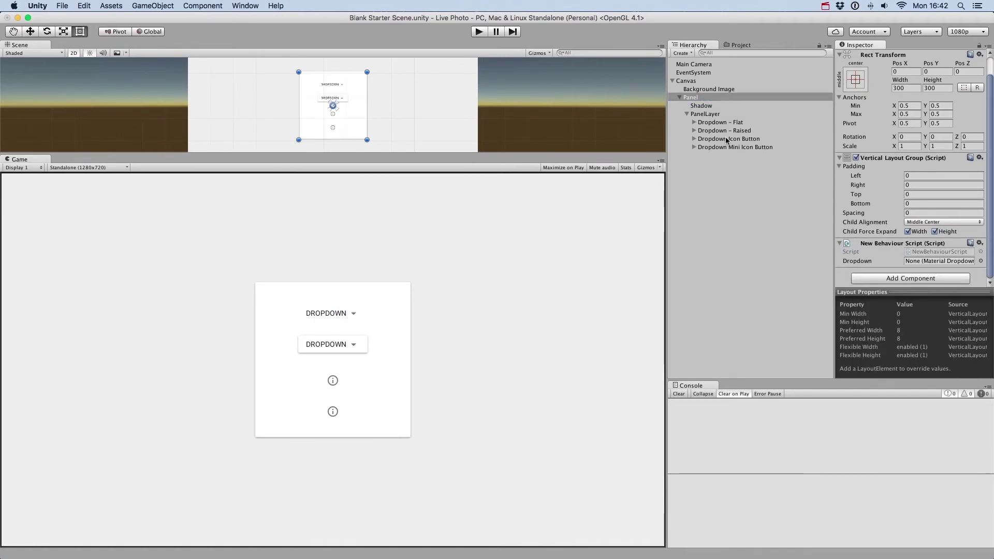
left_click_drag(728, 136, 939, 261)
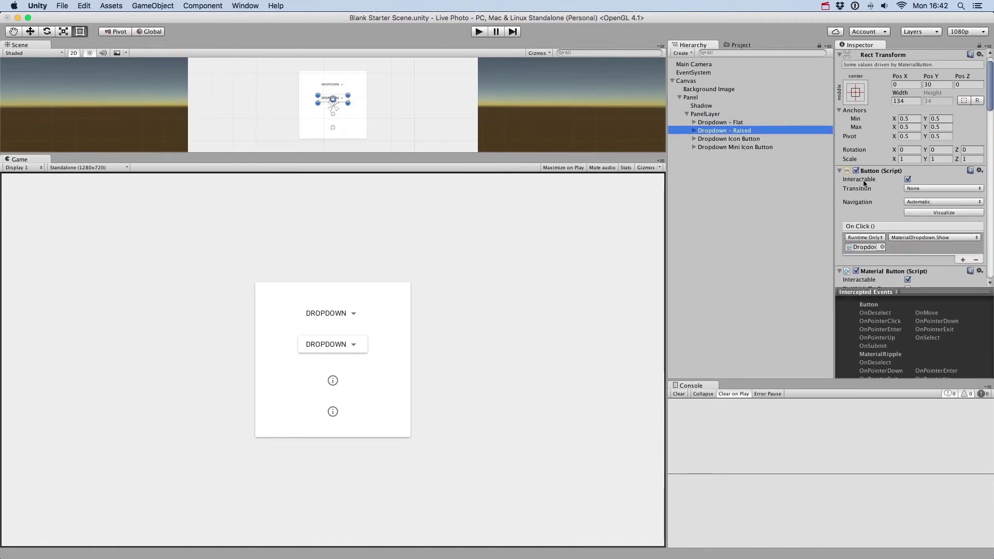
Add an On Item Selected event to Dropdown - Raised that calls NewBehaviourScript.OnItemSelected on Panel.
scroll(863, 183, "down", 10)
left_click(963, 247)
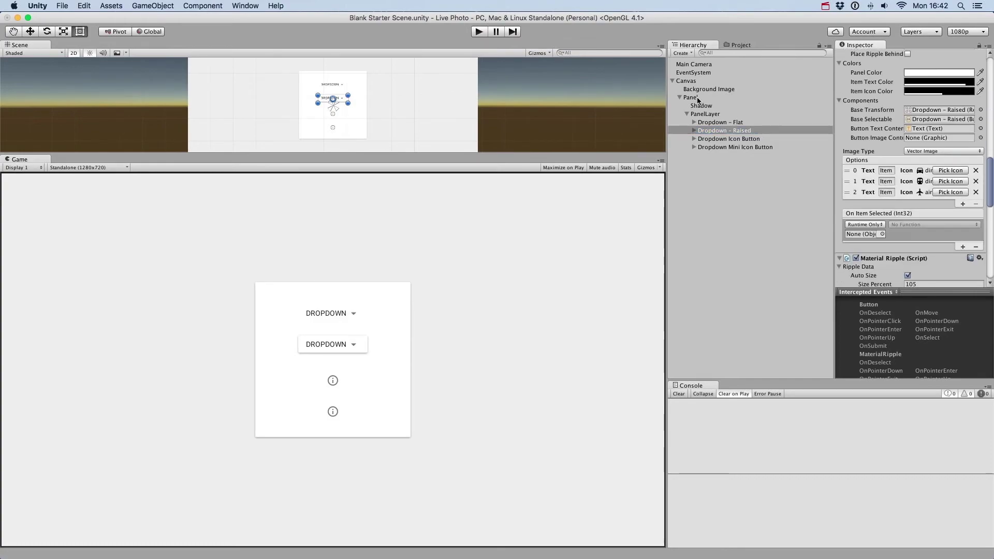
left_click_drag(697, 100, 862, 234)
left_click(933, 225)
mouse_move(931, 272)
left_click(828, 285)
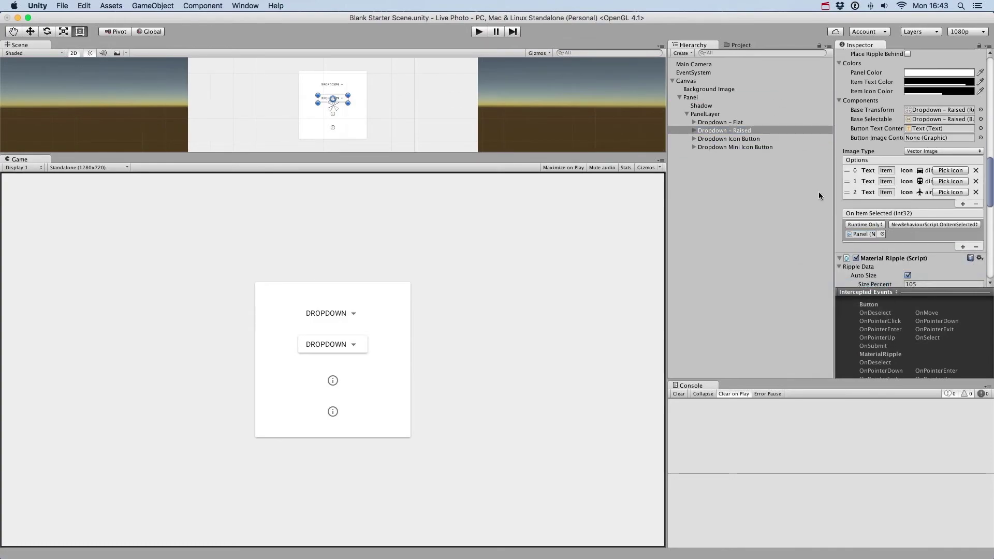
Run the scene, choose Item 2 and Item 3 in the raised dropdown to test the toast, and stop the scene.
left_click(474, 33)
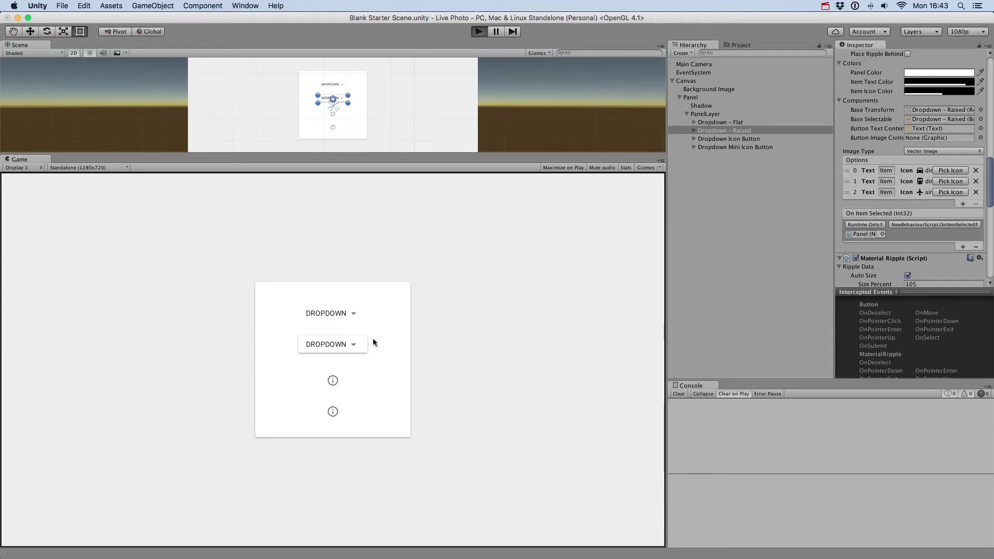
left_click(355, 340)
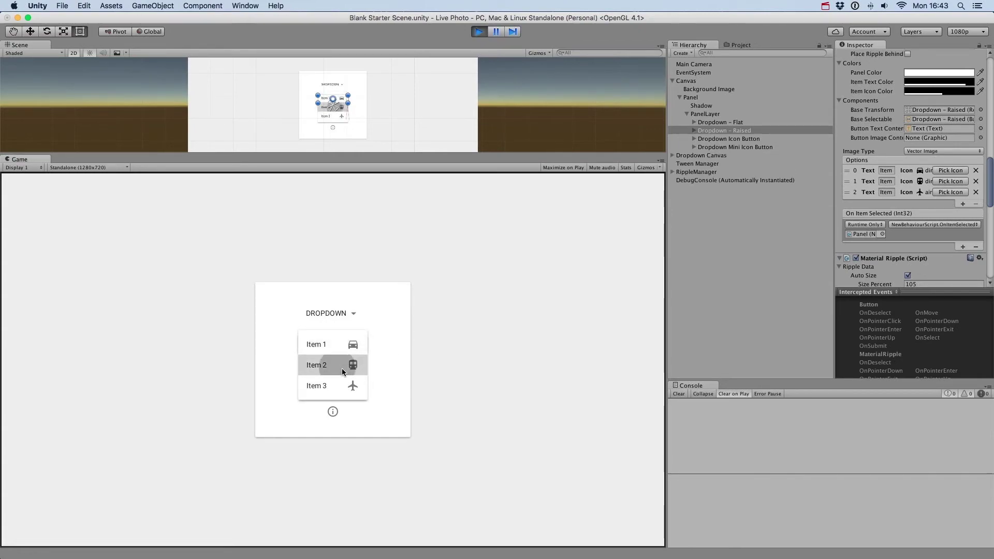
left_click(342, 369)
left_click(359, 345)
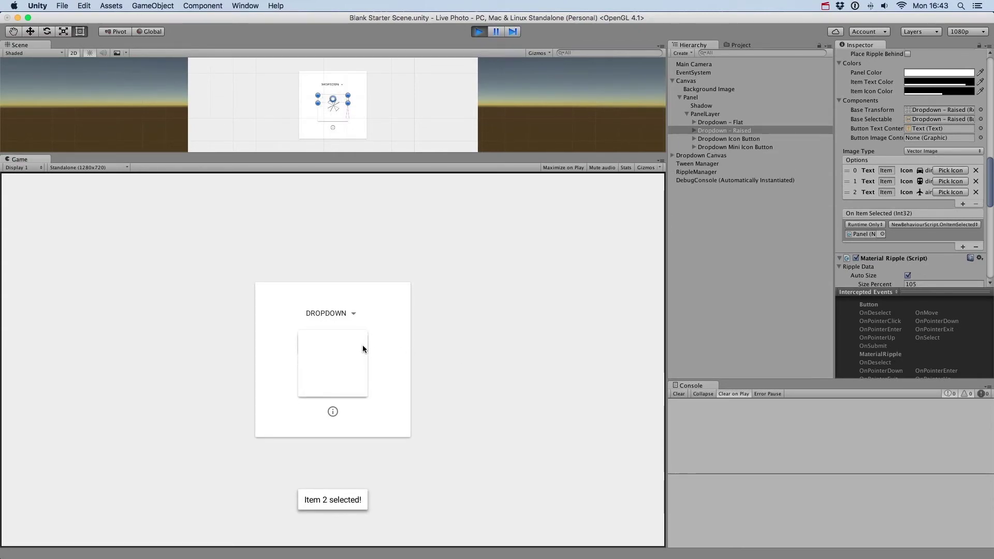
left_click(345, 384)
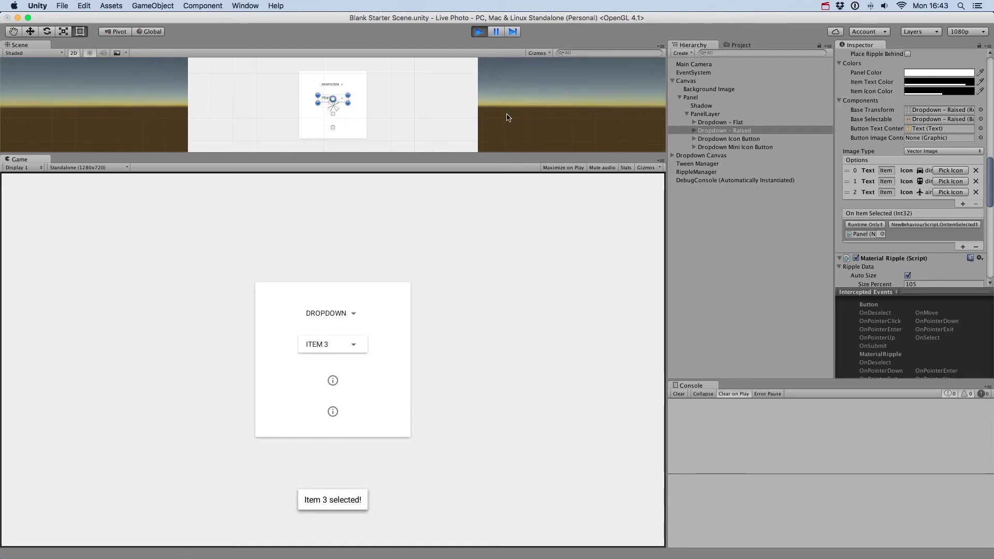
left_click(480, 32)
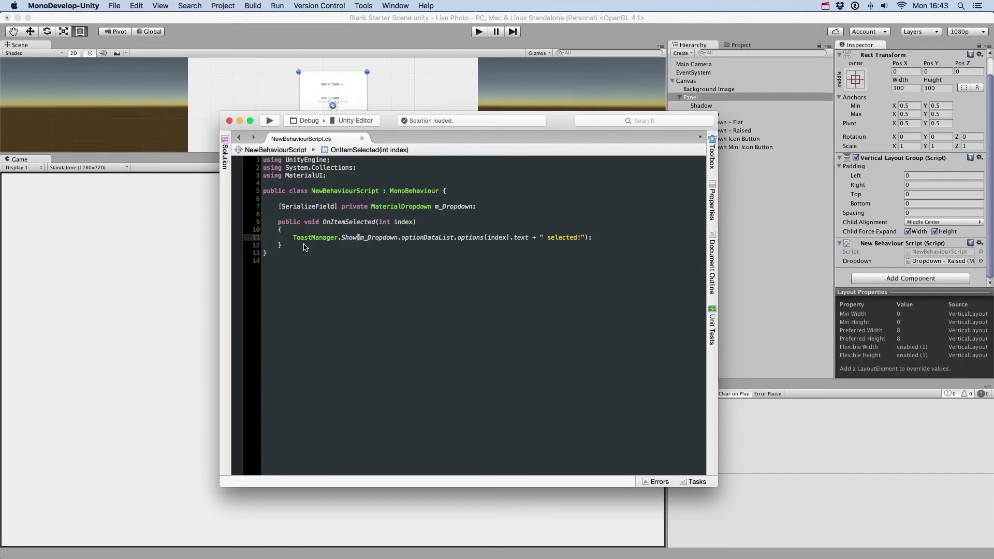
In NewBehaviourScript, replace the OnItemSelected method with a void Awake() method that calls m_Dropdown.ClearData().
left_click_drag(304, 248, 276, 223)
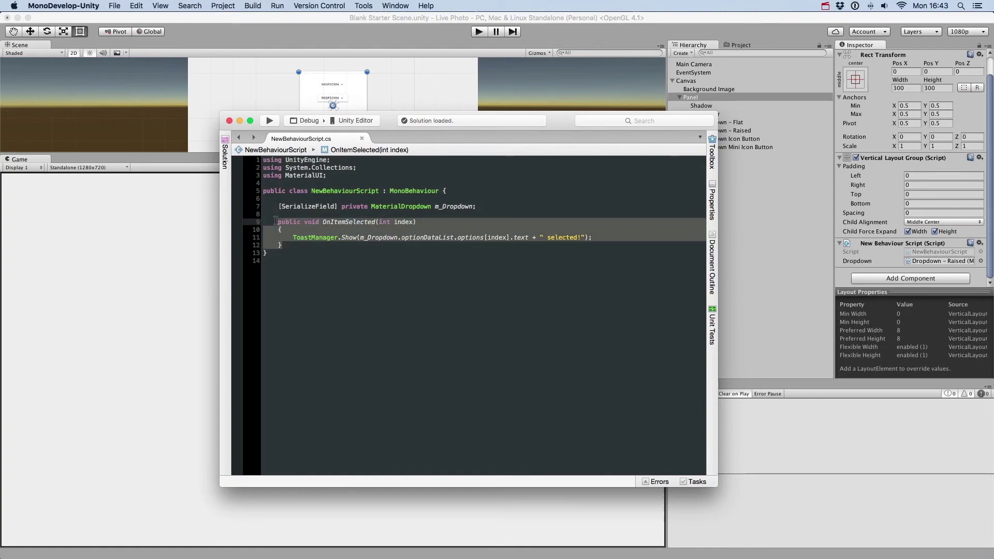
type("void Awake()")
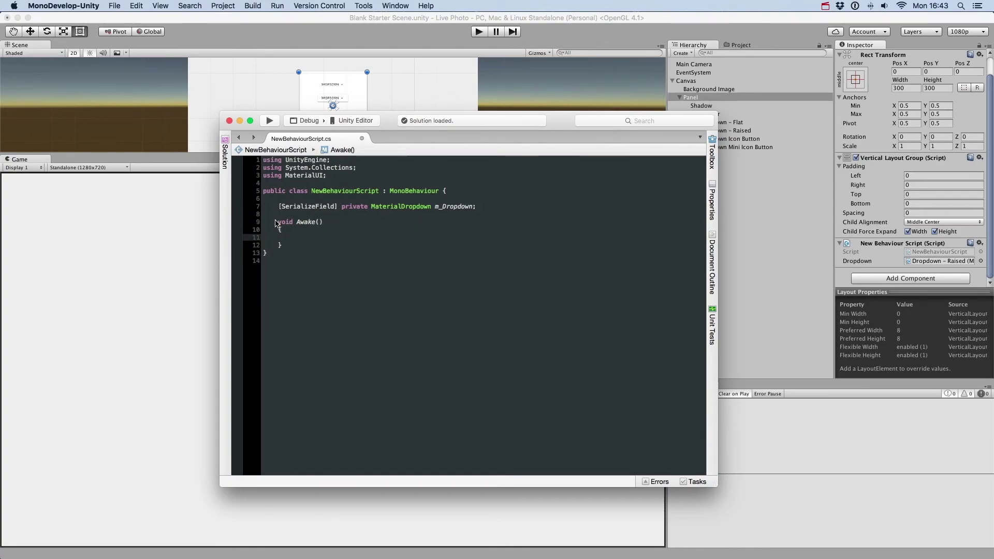
type(" \t{ \t\tm_Dropdown.ClearData();")
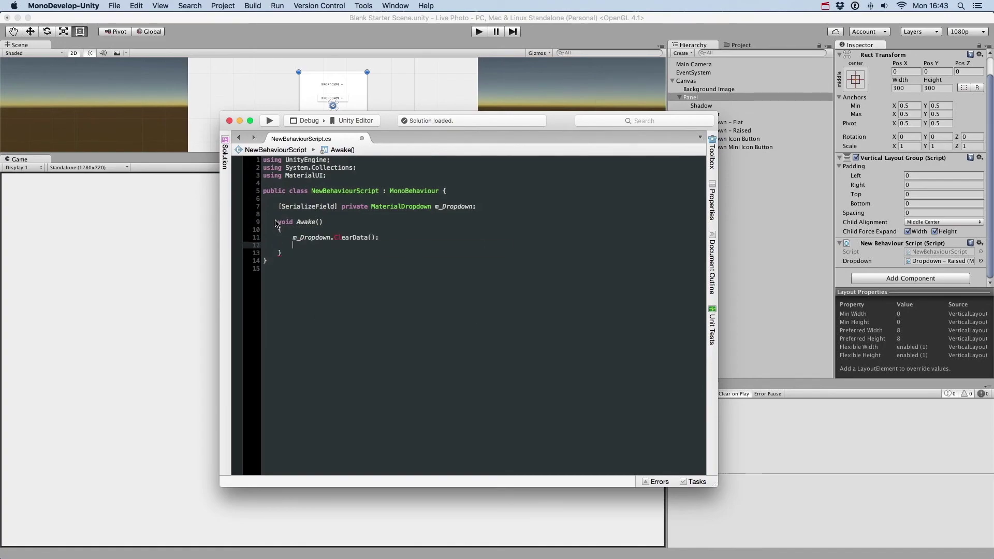
key("Return")
Add an m_Dropdown.AddData call creating OptionData "Item #1" with MaterialIconHelper.GetRandomIcon() and a callback that logs "Item 1 selected".
type("m_Dropdown.AddData(")
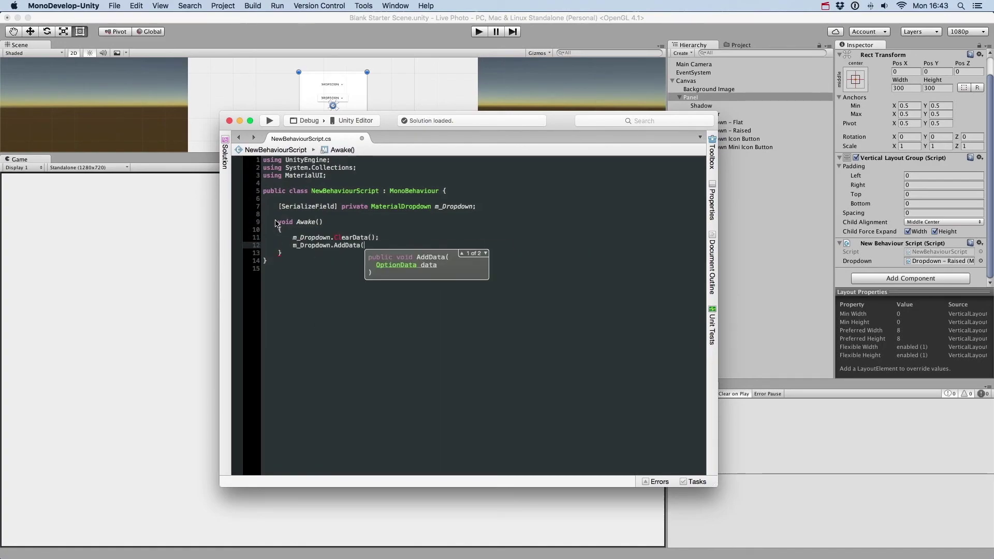
type("new OptionData(")
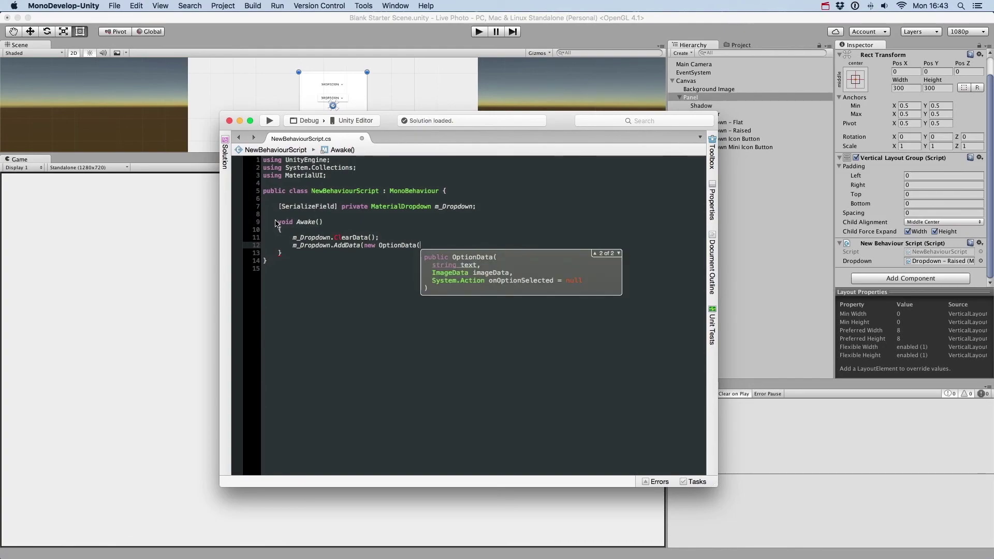
type("\"Item #1\", ")
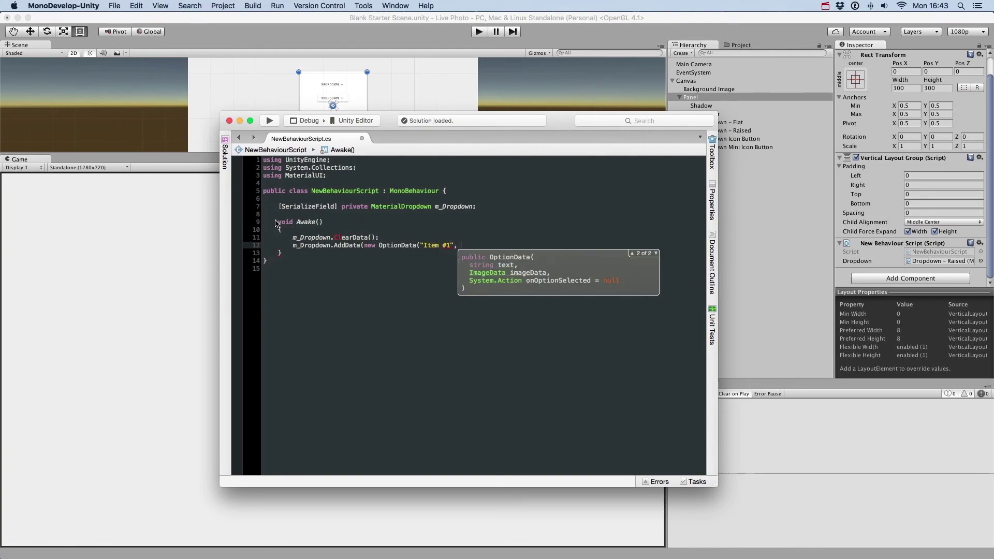
type("Mat")
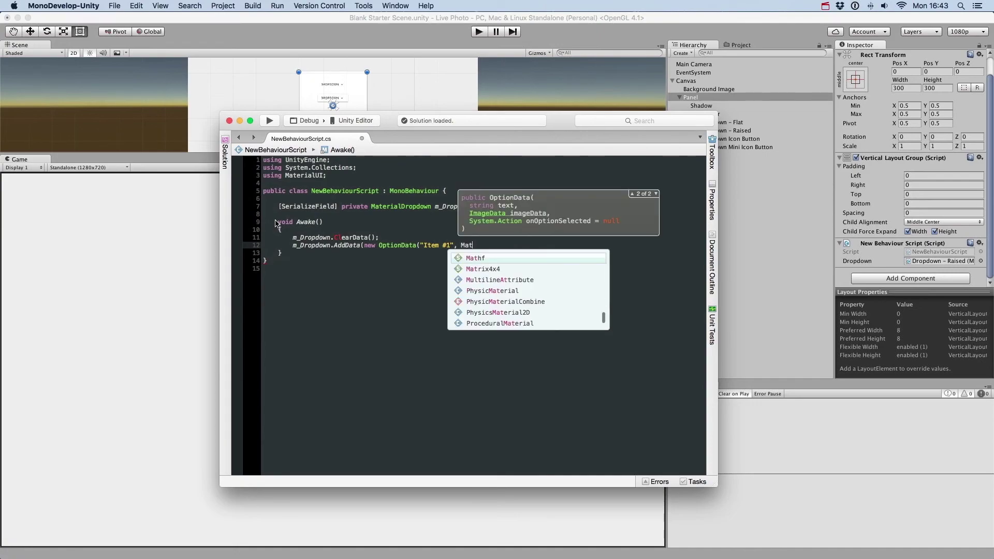
type("erialIconHelper.GetRandomIcon")
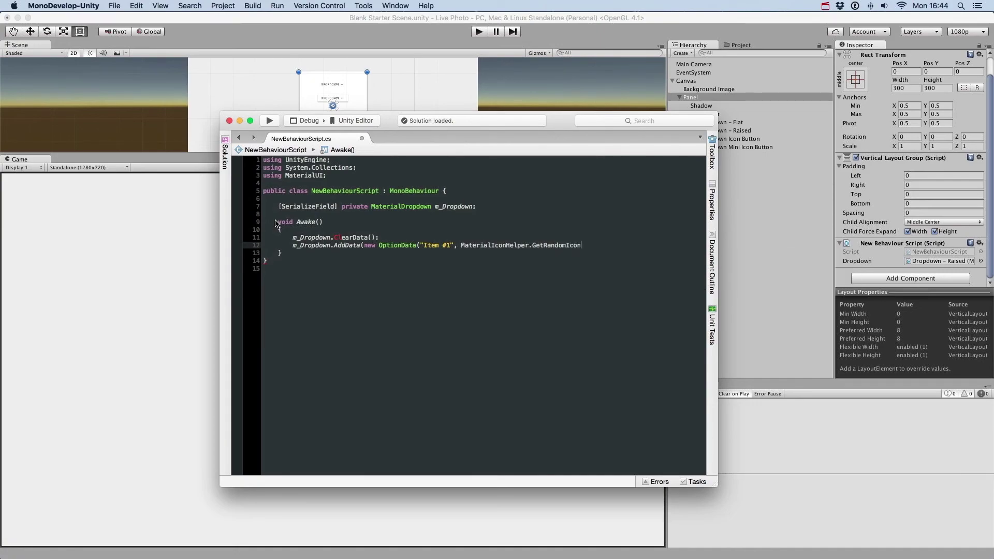
type("(), ( => ")
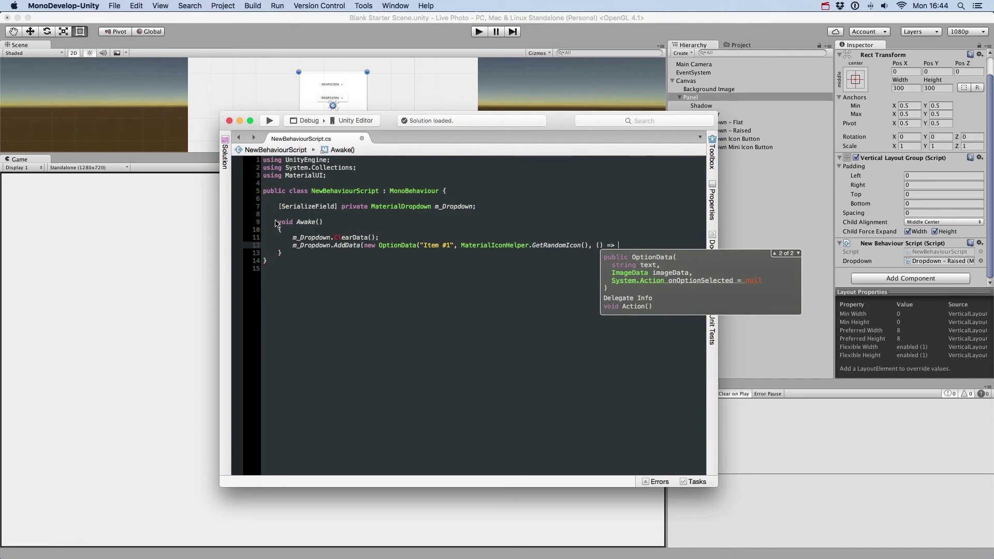
type("{ Debug.Log(\"Fi")
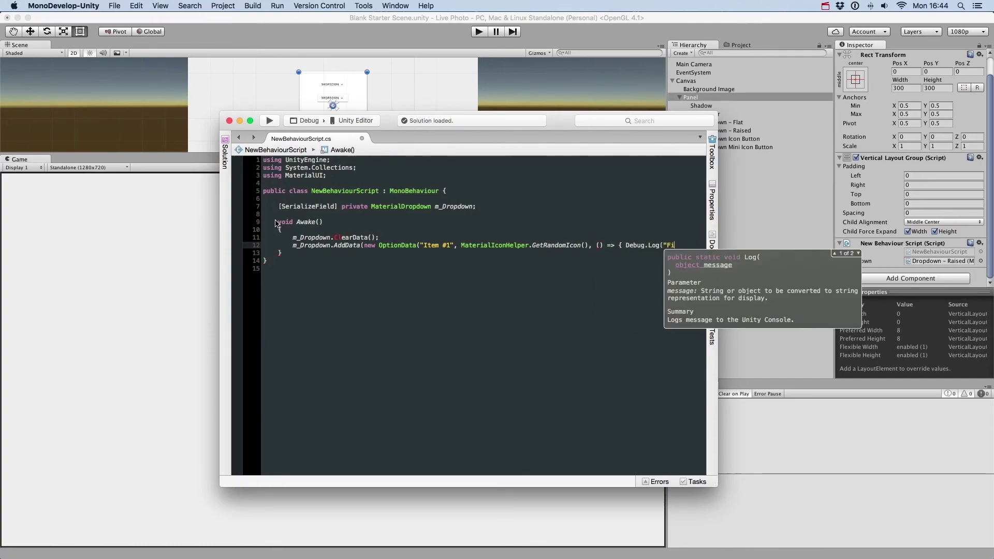
type("Item 1 selected\"); }));")
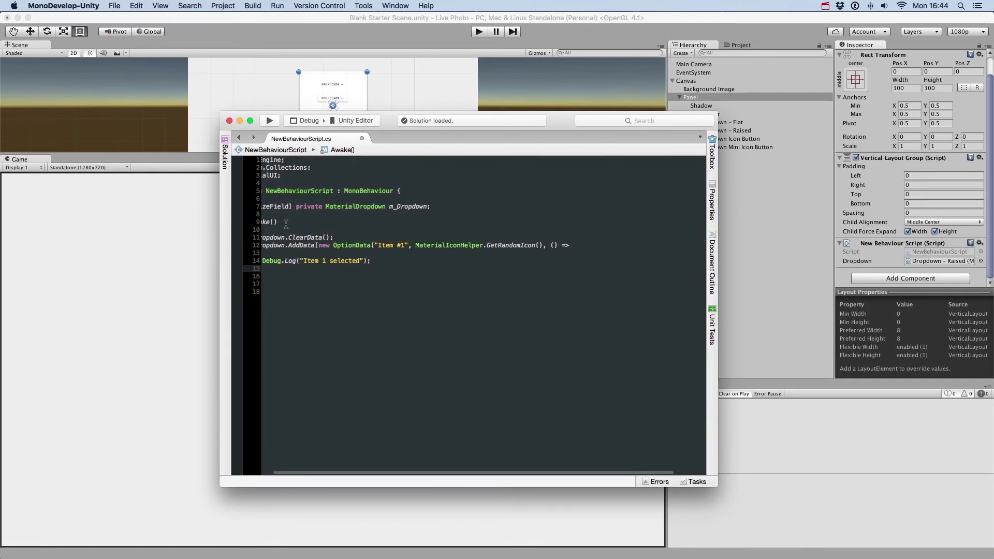
Duplicate the AddData block for Item #2 and Item #3, numbering their log messages to match.
scroll(286, 223, "left", 2)
left_click_drag(293, 245, 331, 267)
key("super+c")
left_click(331, 269)
key("Return")
key("super+v")
left_click_drag(446, 276, 450, 276)
type("2")
left_click_drag(367, 292, 372, 292)
type("2")
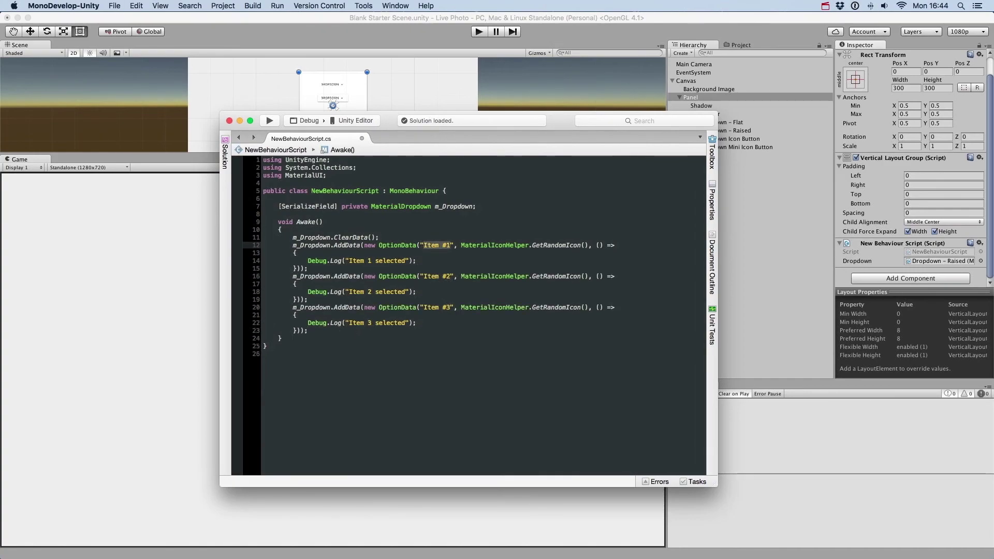
Rename the first two options Profile and Preferences, and set the first option's log message to "Opening profile".
left_click_drag(405, 261, 349, 261)
type("Opening profile")
left_click(419, 276)
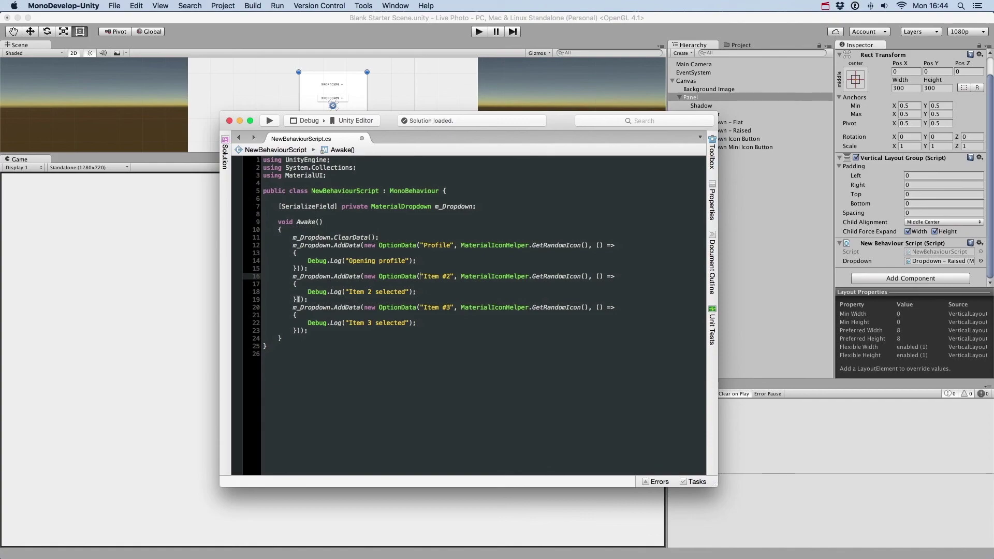
type("Preferences")
Change the Preferences option's log message to "Opening preferences".
key("Down")
key("Down")
key("Left")
key("Left")
key("Left")
key("alt+shift+Left")
key("alt+shift+Left")
key("alt+shift+Left")
type("Openi")
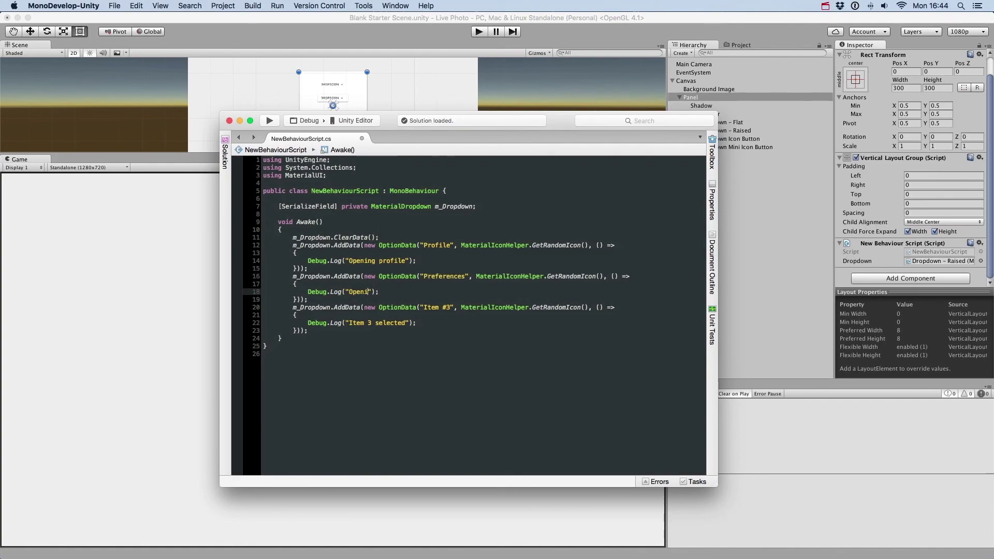
type("ng preferences")
Rename the third dropdown option Settings and set its log message to "Opening settings".
left_click_drag(424, 307, 452, 307)
type("Settings")
left_click_drag(349, 322, 408, 322)
type("Opening settings")
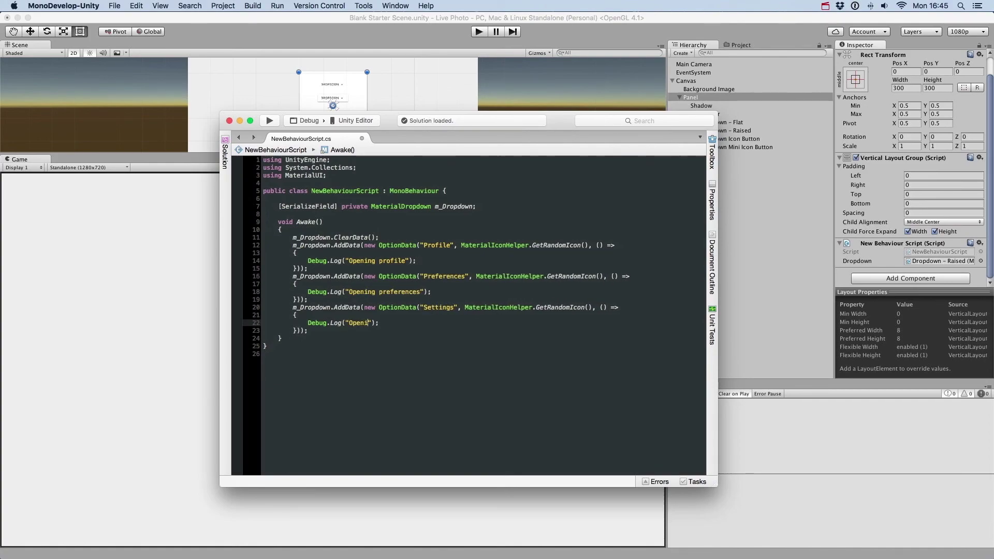
Replace the Settings option's random icon call with MaterialIconHelper.GetIcon(MaterialIconEnum.SETTINGS).
left_click(412, 306)
double_click(560, 307)
key("BackSpace")
type("GetIcon(MaterialIconEnum.SETTINGS")
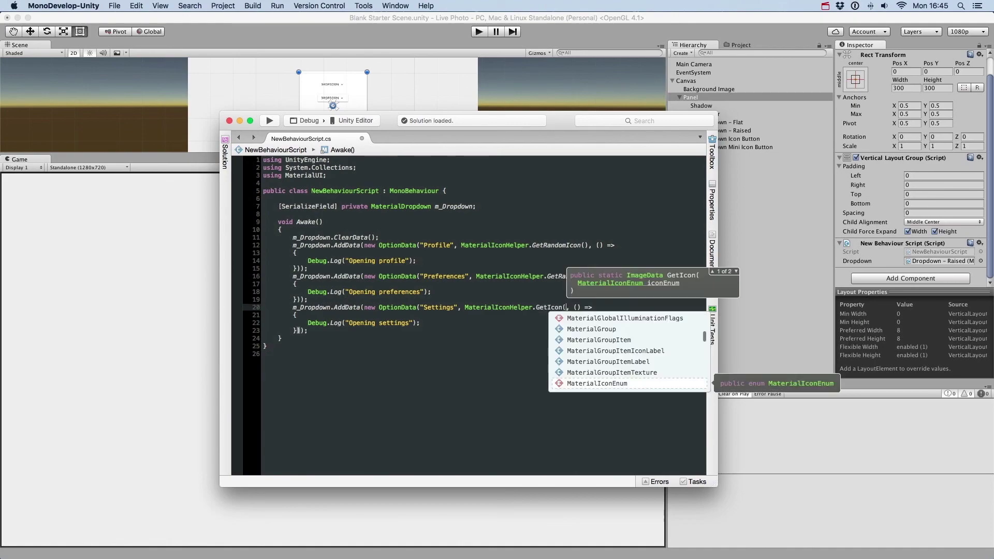
Replace the Profile option's random icon call with MaterialIconHelper.GetIcon(MaterialIconEnum.ACCOUNT_CIRCLE).
left_click(587, 247, "shift")
type("GetIcon(MaterialIconEnum.A")
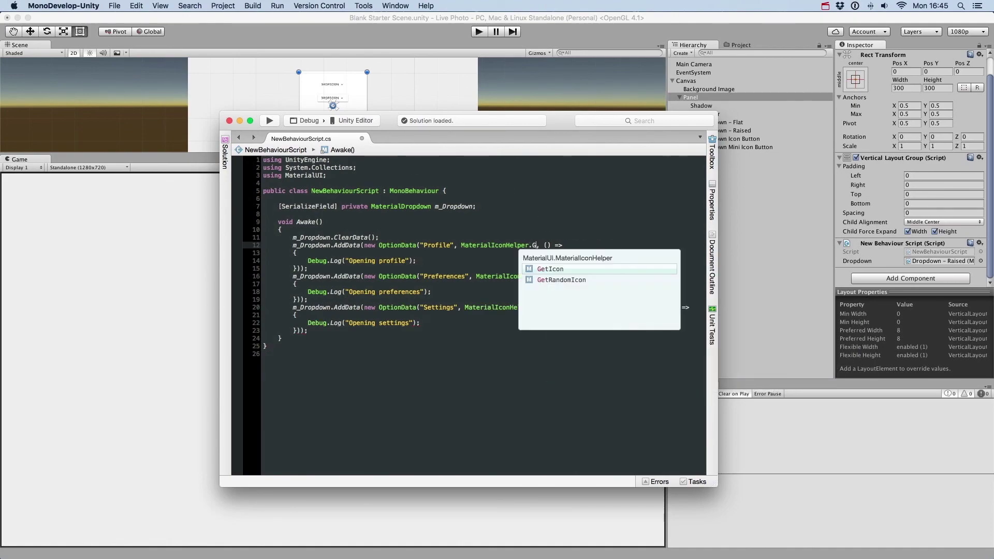
type("CCOUNT_CIRCLE)")
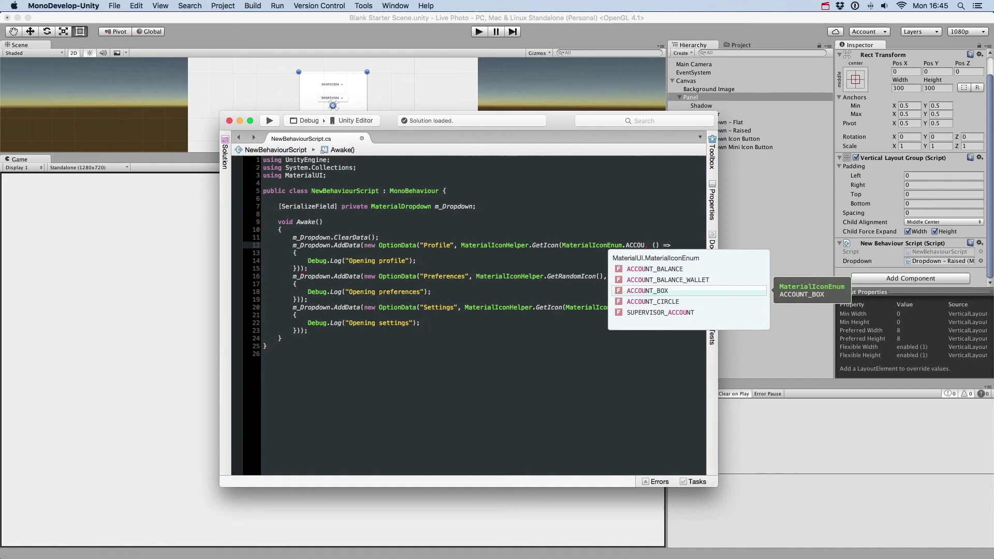
Save the script, switch to Unity, run the scene and open the raised dropdown in the game view.
key("super+s")
key("super+Tab")
key("super+p")
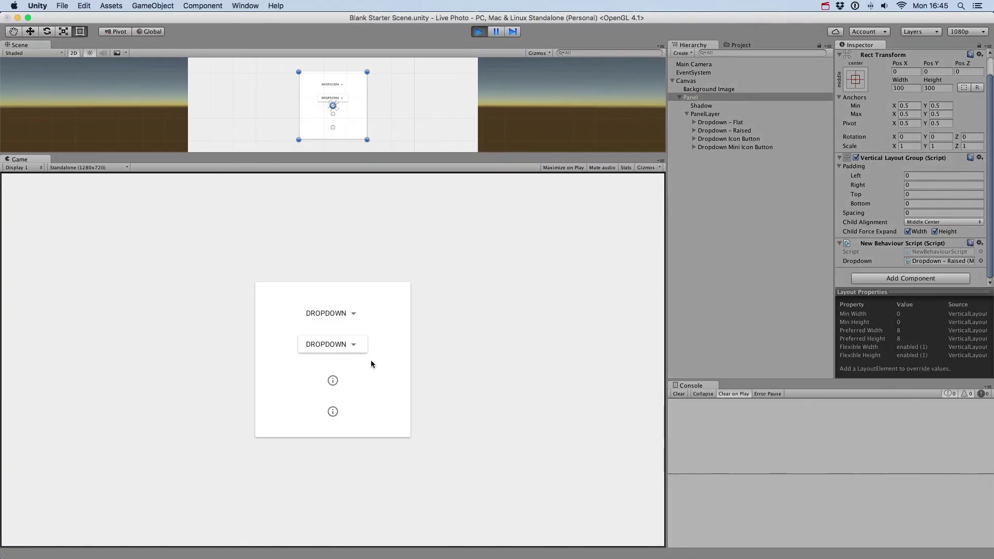
left_click(363, 345)
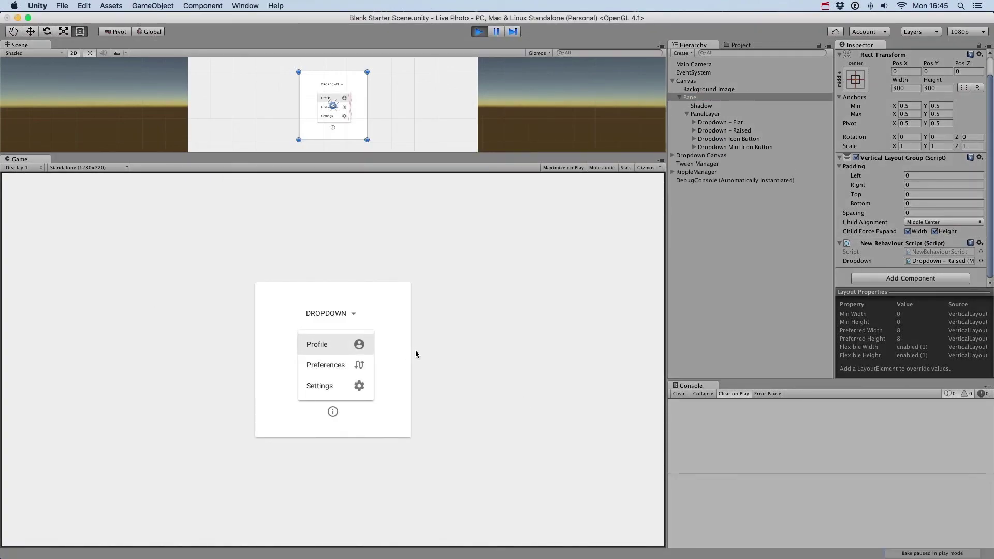